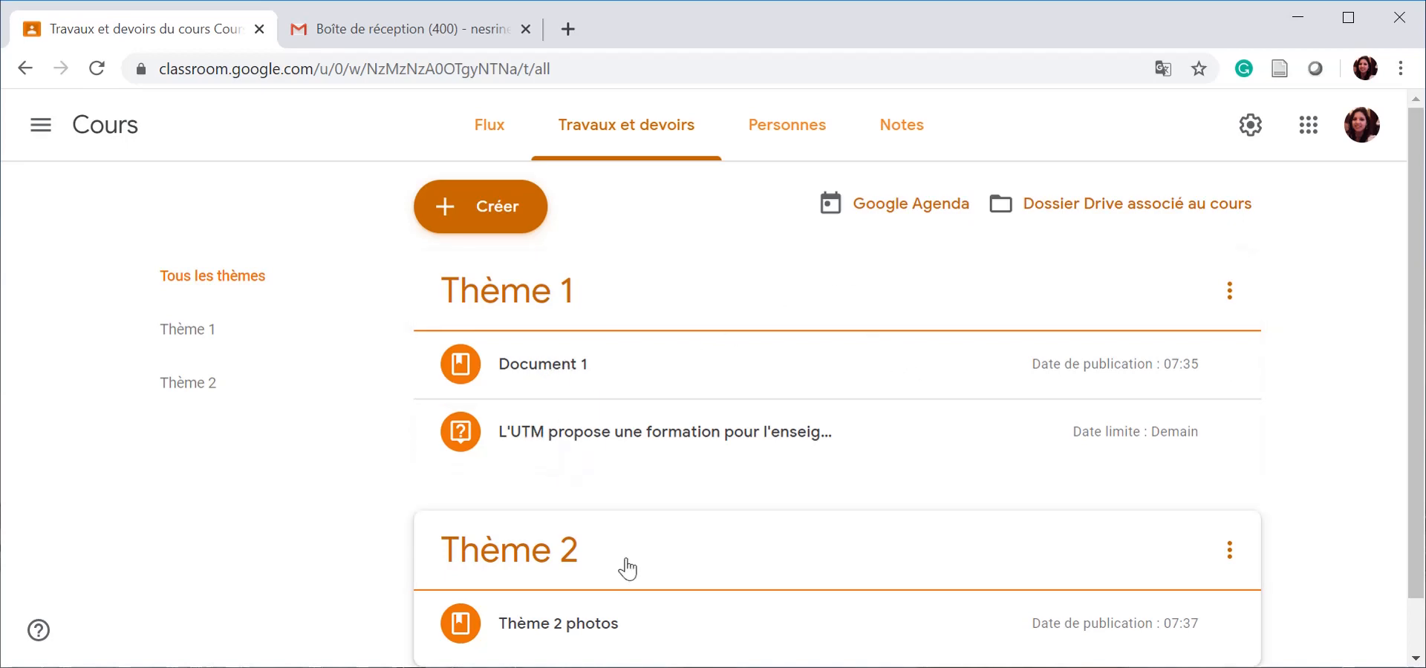
# Step: Open the course's Flux page and start a new announcement addressed to all students of Cours
pyautogui.click(490, 141)
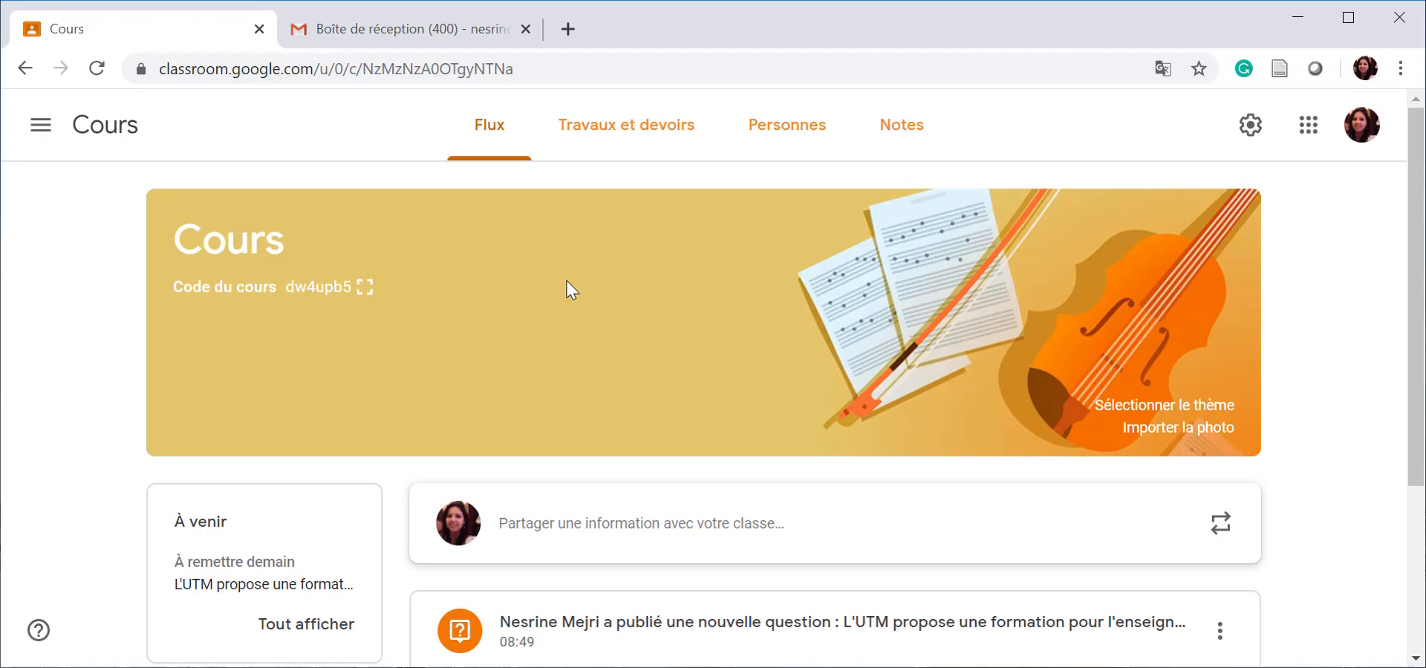
pyautogui.scroll(-3, 583, 517)
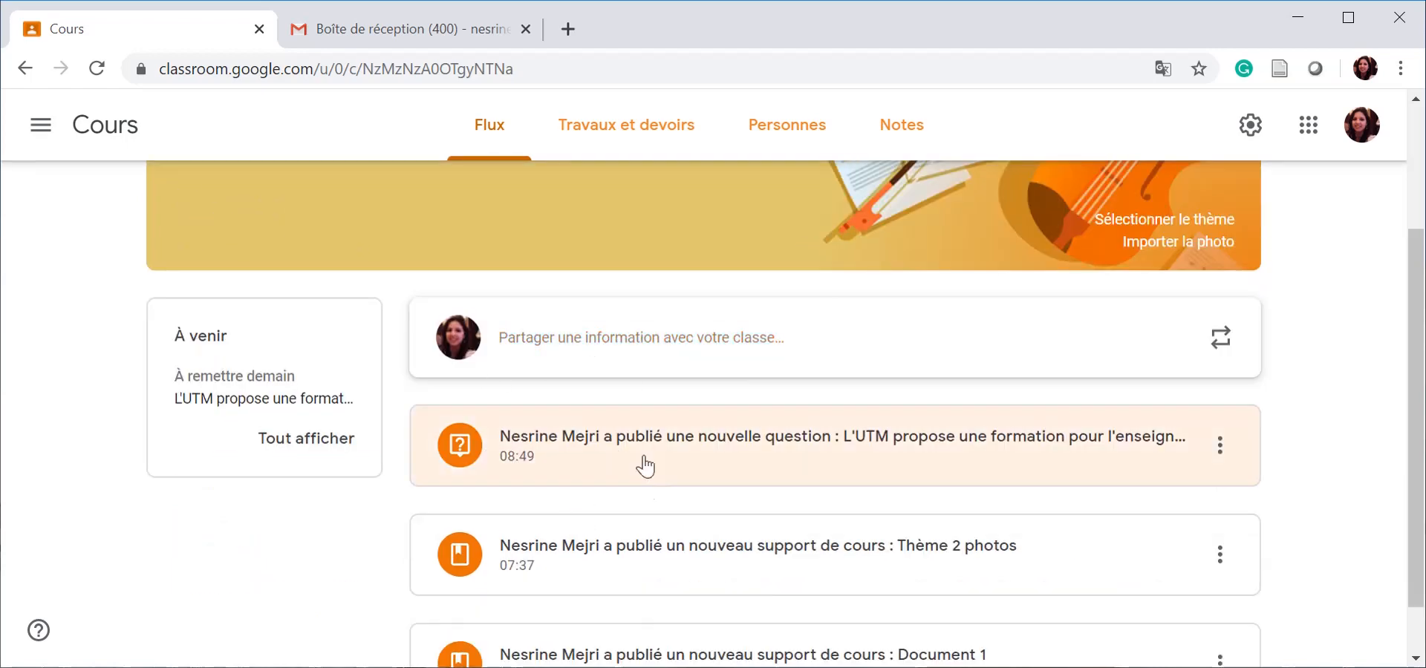
pyautogui.scroll(-1, 655, 563)
pyautogui.scroll(4, 657, 563)
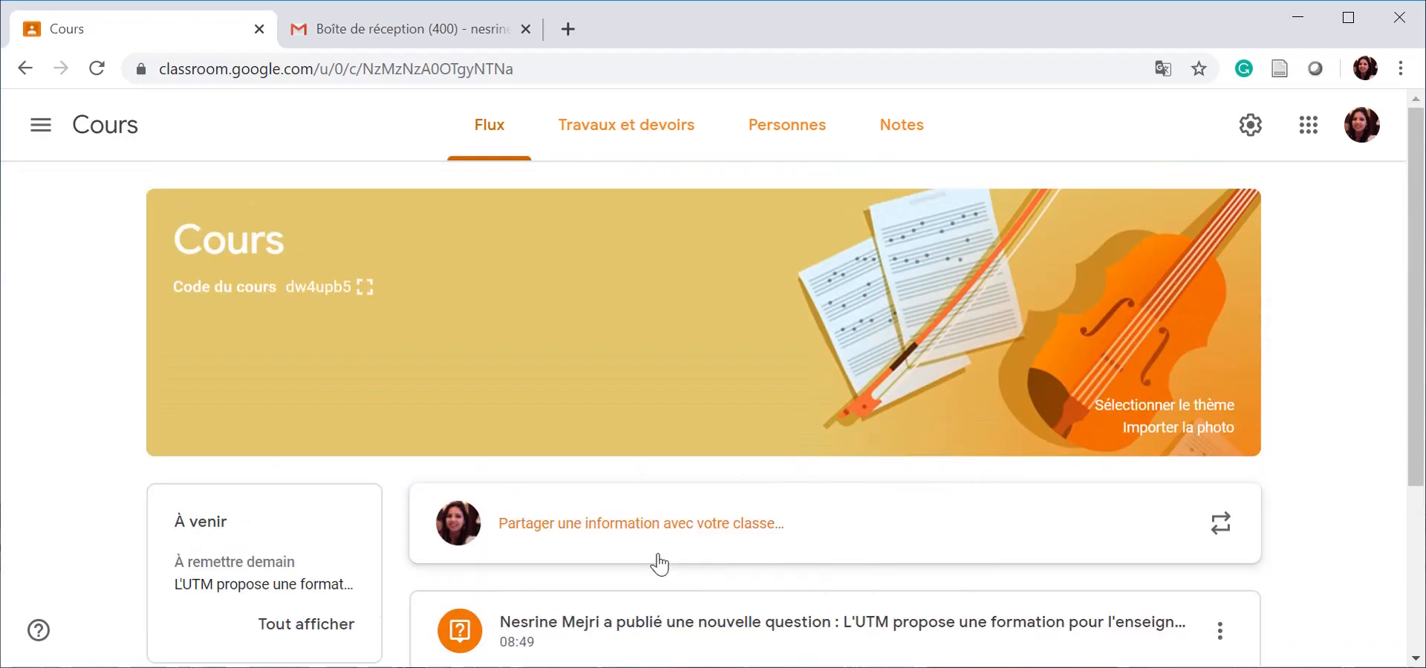
pyautogui.scroll(-3, 658, 563)
pyautogui.scroll(3, 616, 435)
pyautogui.click(669, 540)
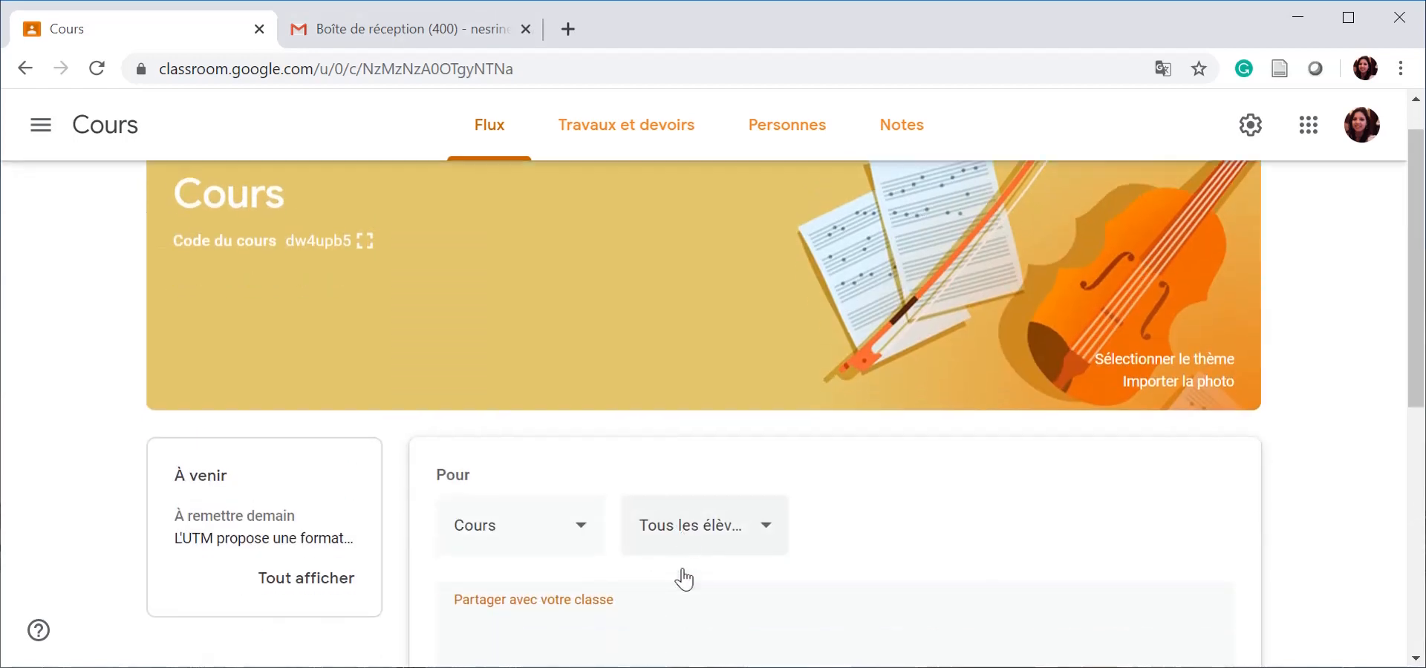
# Step: Begin the announcement with "Bonjour, on va faire une séance présentielle demain à 14h."
pyautogui.write('Bon')
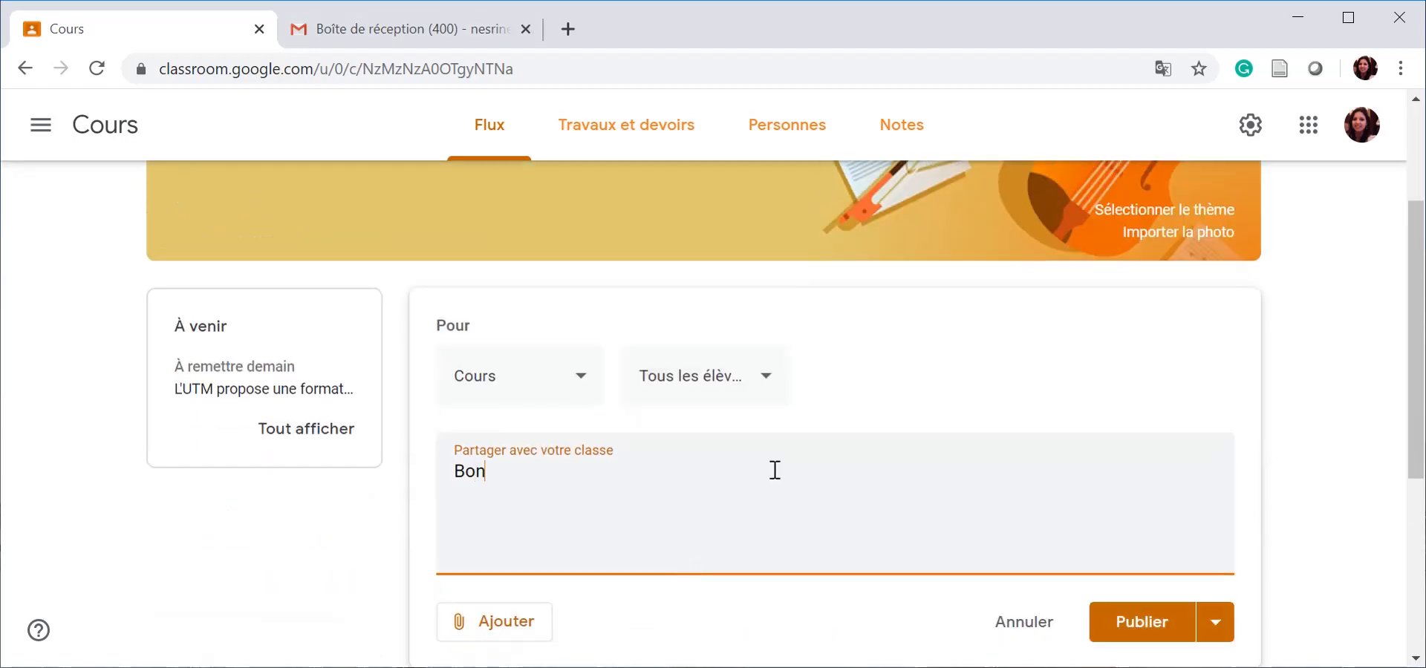
pyautogui.write('jour, on va faire')
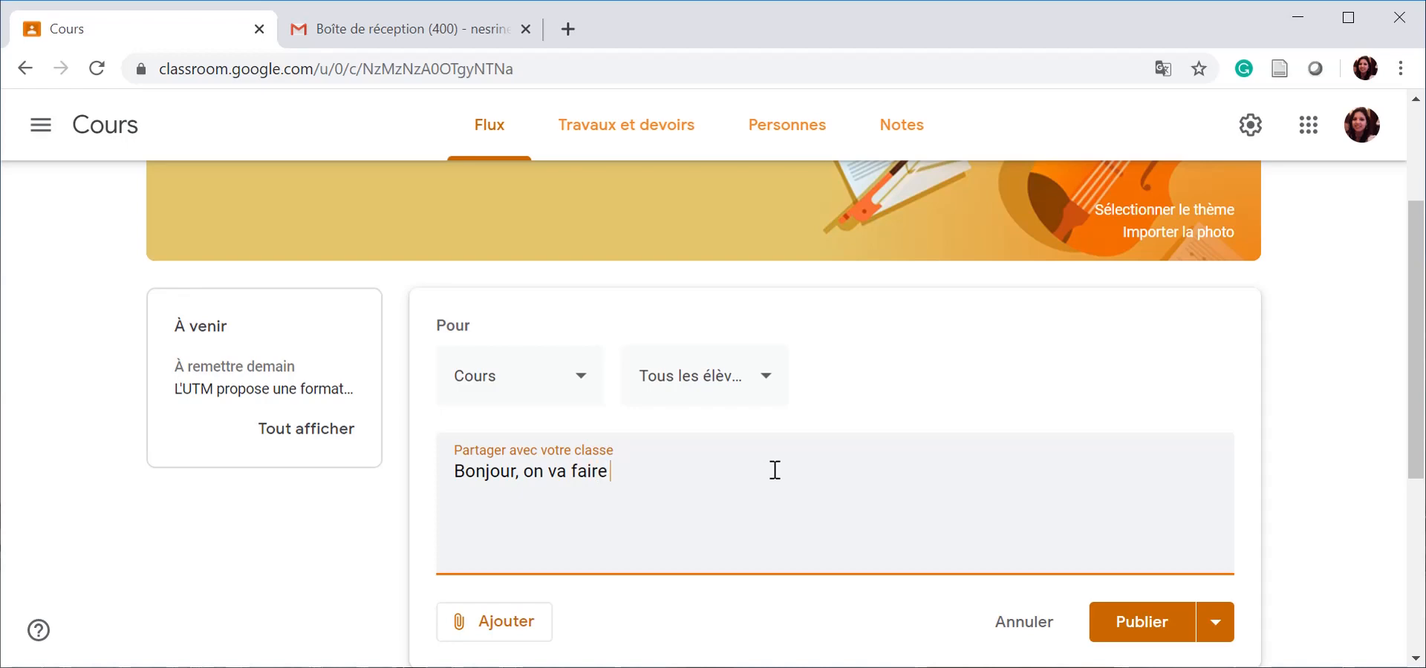
pyautogui.write(' une séance prés')
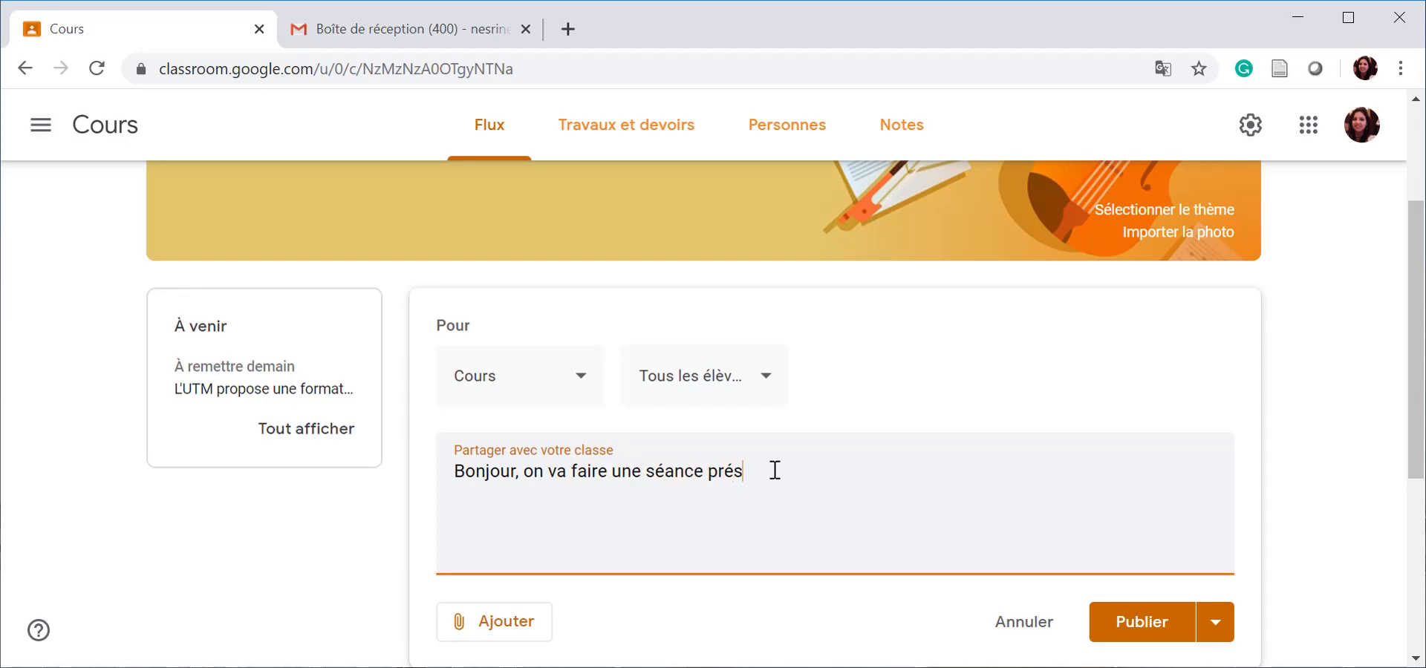
pyautogui.write('entielle demain à 14')
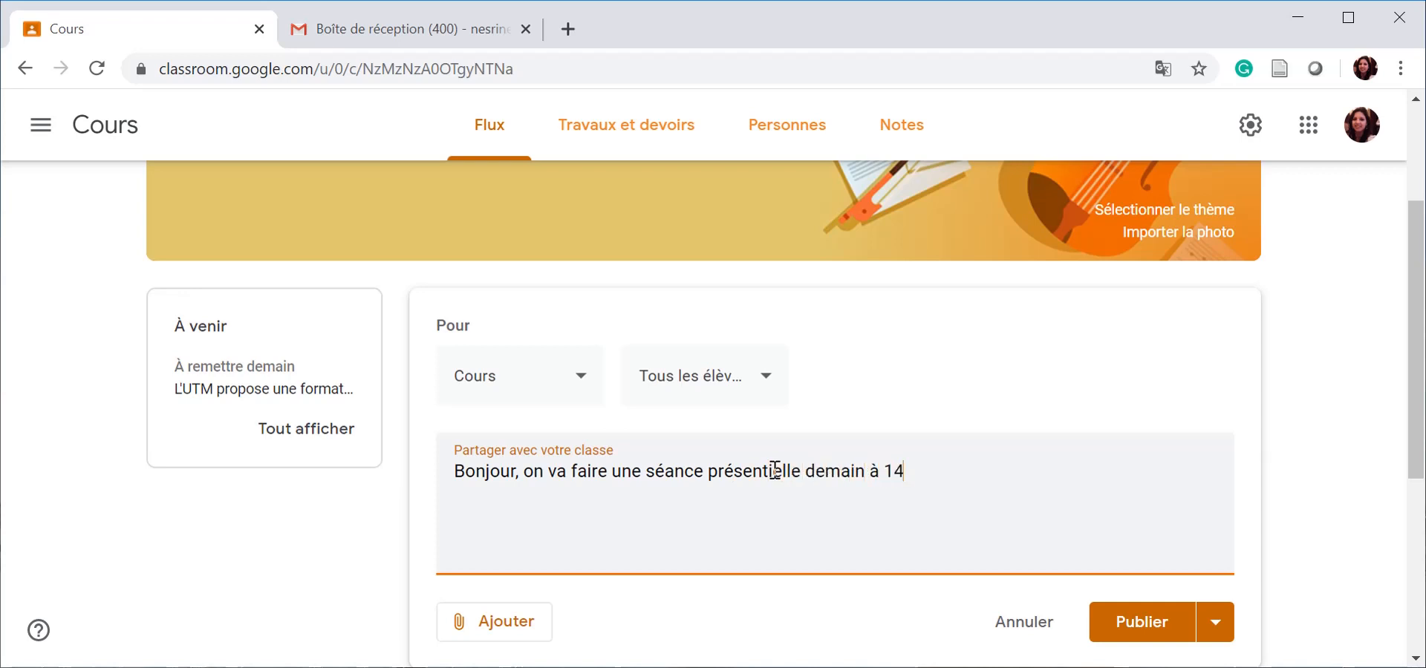
pyautogui.write('h.')
# Step: Add "Est ce que je peux avoir vos adresses email pour pouvoir vous inviter?" to the announcement and publish it
pyautogui.write('Est ce que je')
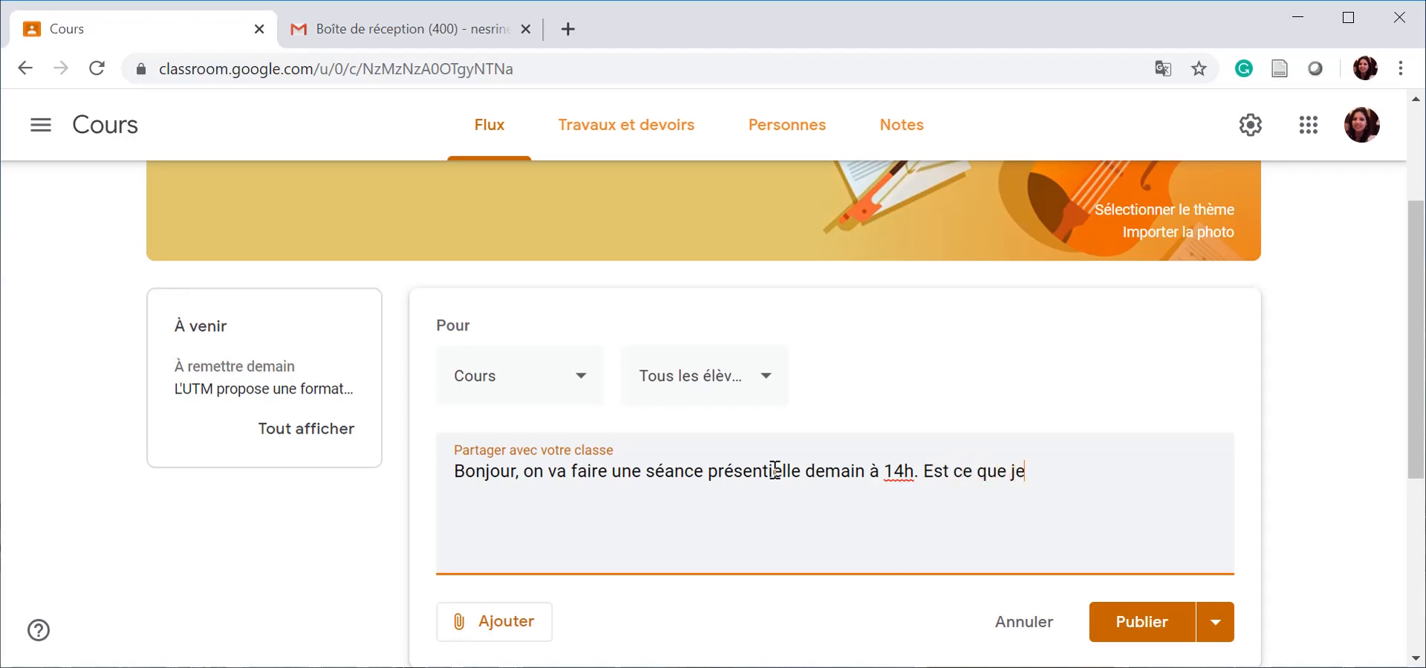
pyautogui.write(' peux avoir vos adre')
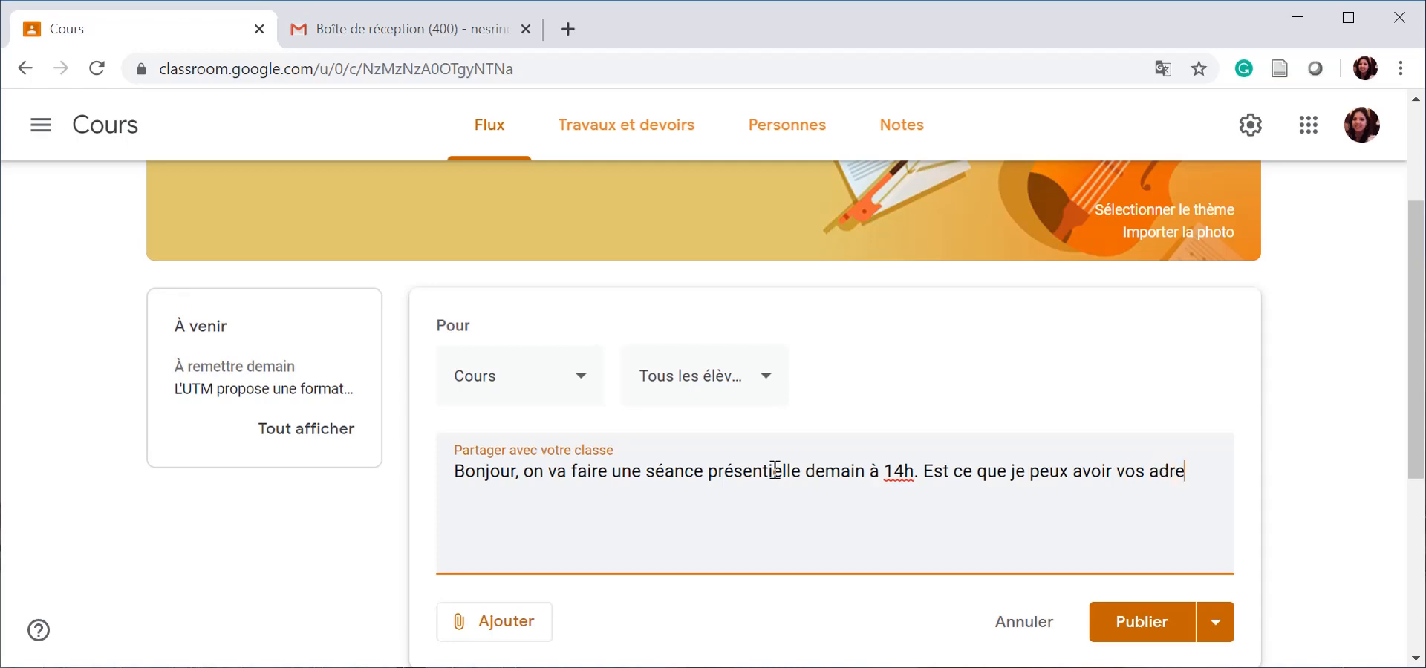
pyautogui.write('sses email')
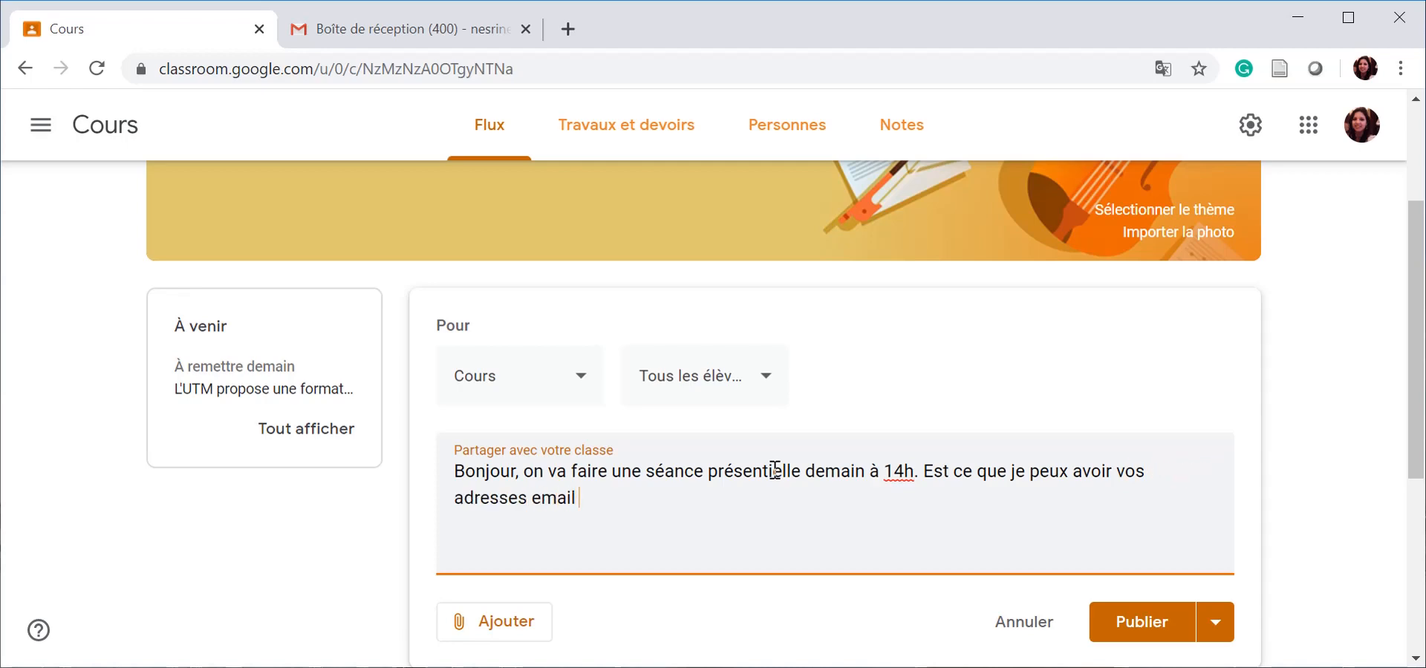
pyautogui.write(' pour pouvoir vous')
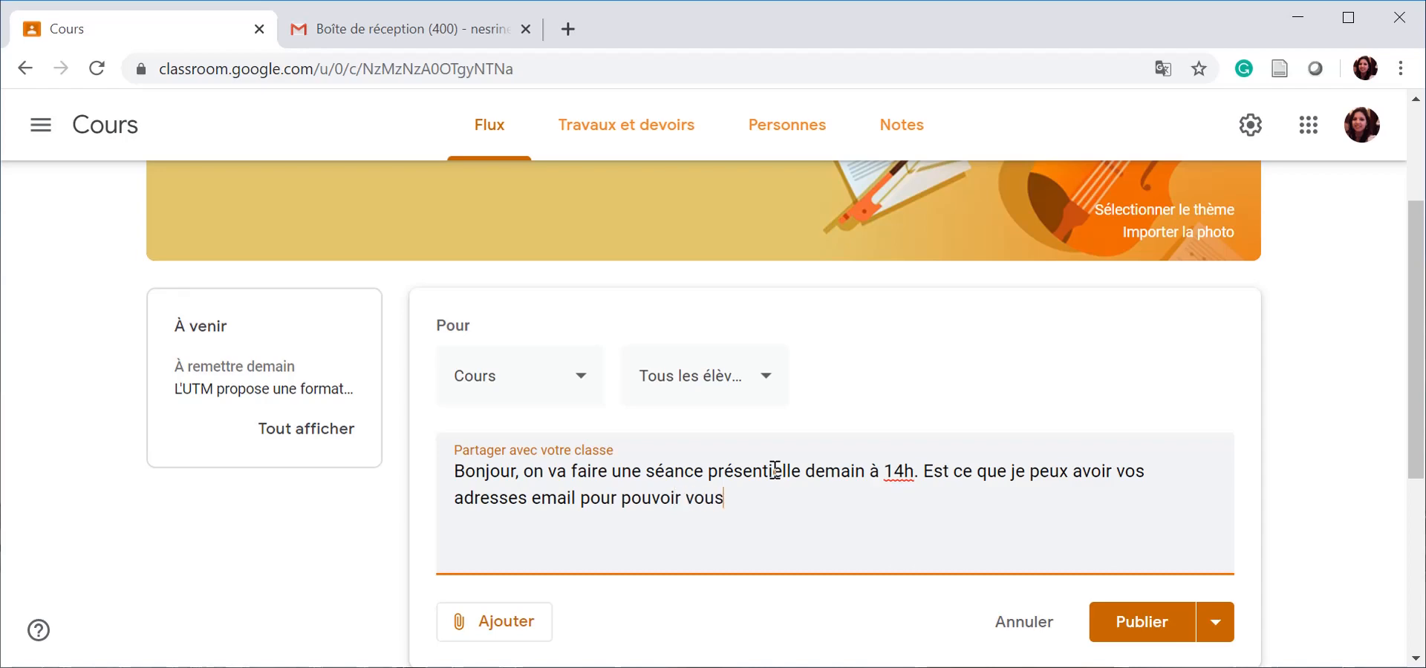
pyautogui.write(' inviter?')
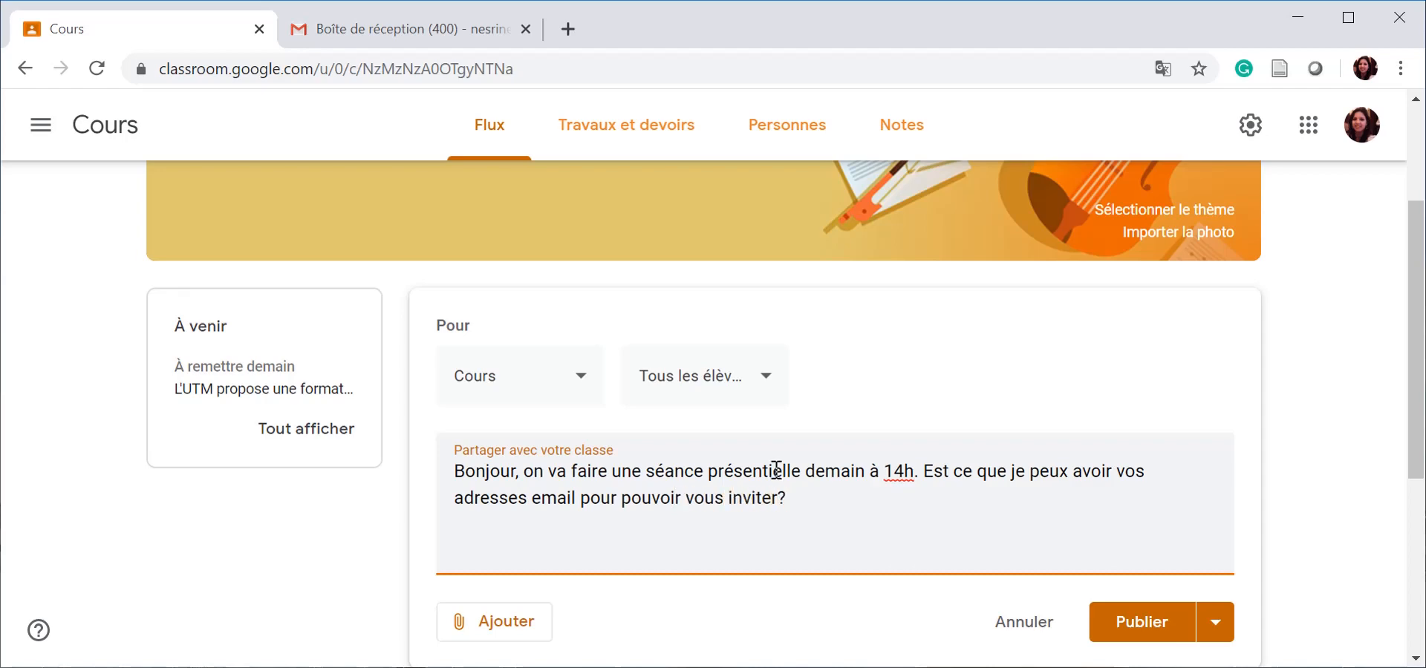
pyautogui.click(1103, 637)
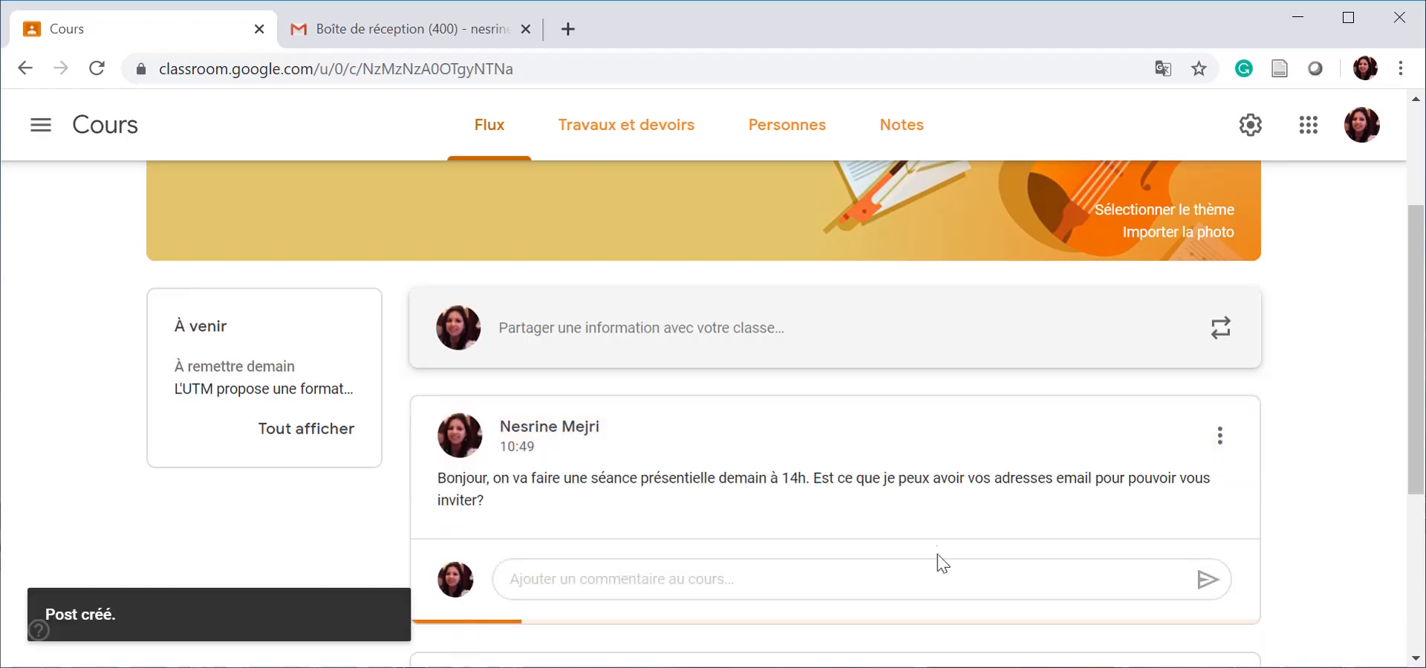
# Step: Switch to Gmail, open its Google Agenda in a separate tab and display the week of 8 April 2020
pyautogui.scroll(-3, 776, 468)
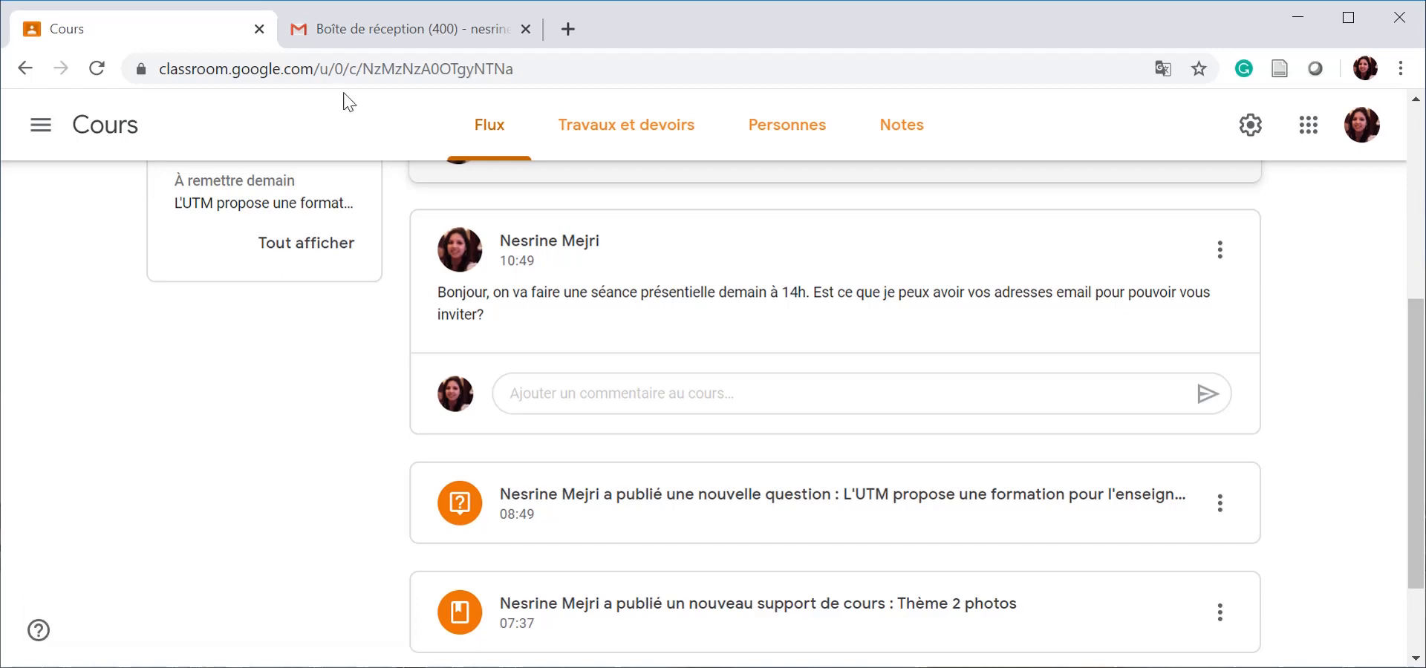
pyautogui.click(367, 45)
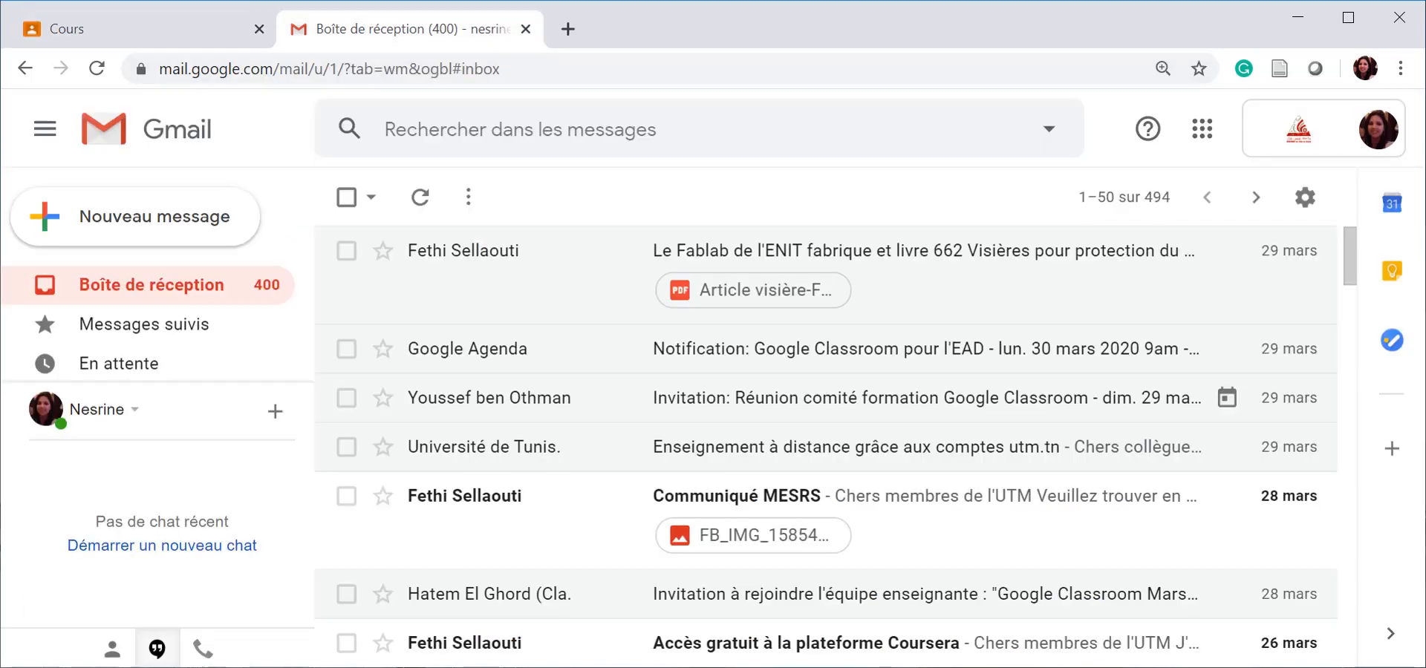
pyautogui.click(1391, 203)
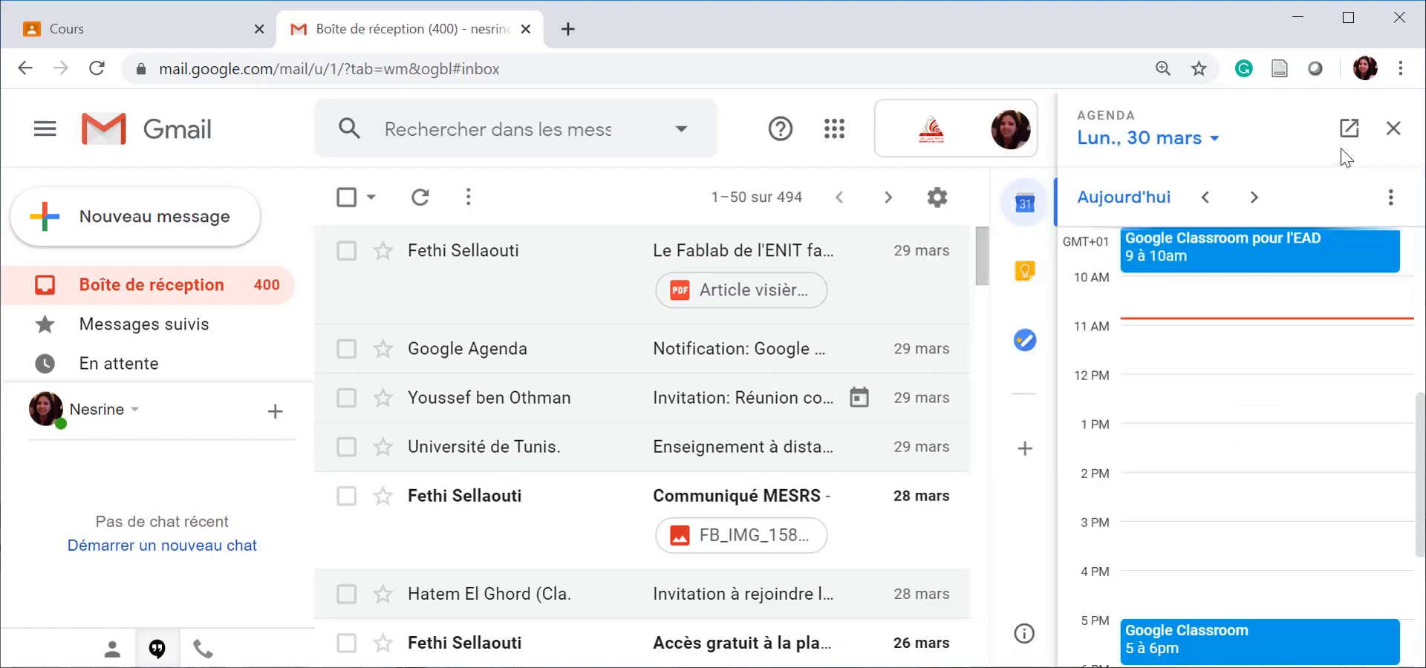
pyautogui.click(1349, 129)
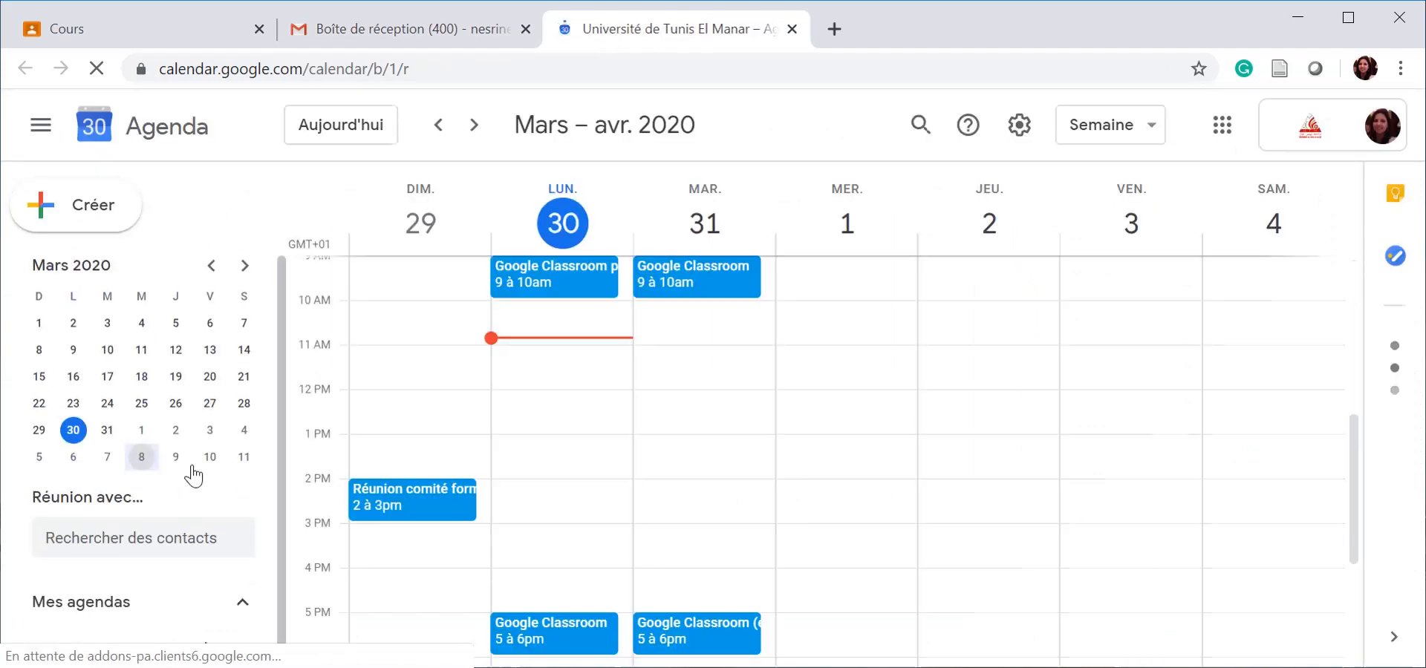
pyautogui.click(141, 456)
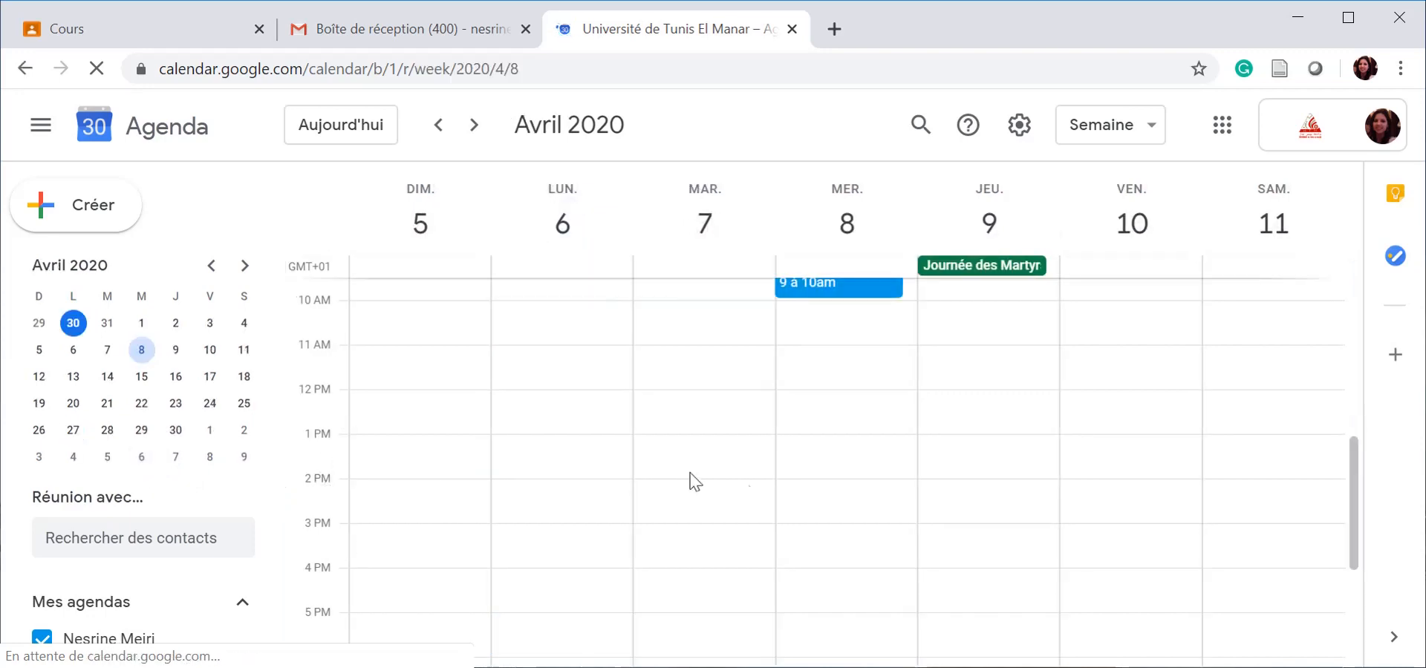
# Step: Create an event on 8 April from 2:00pm to 3:00pm titled "Séance présentielle sur le thème 1"
pyautogui.click(823, 492)
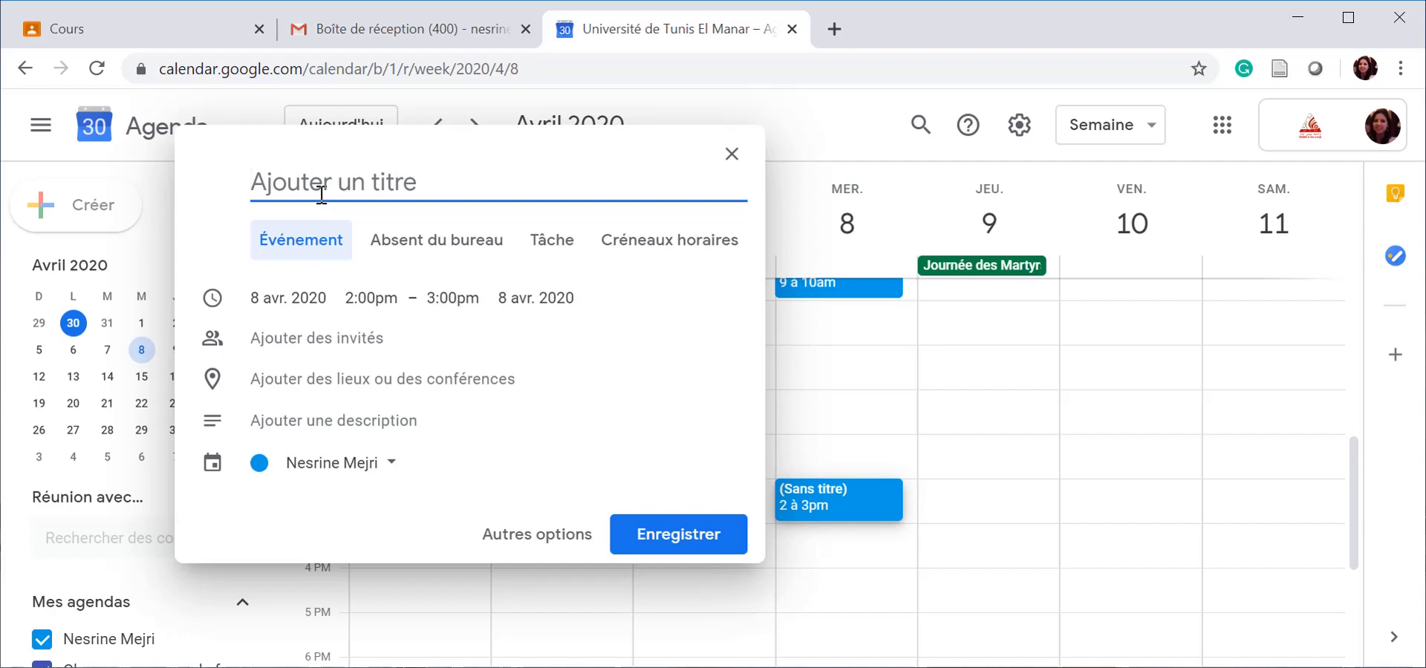
pyautogui.write('S')
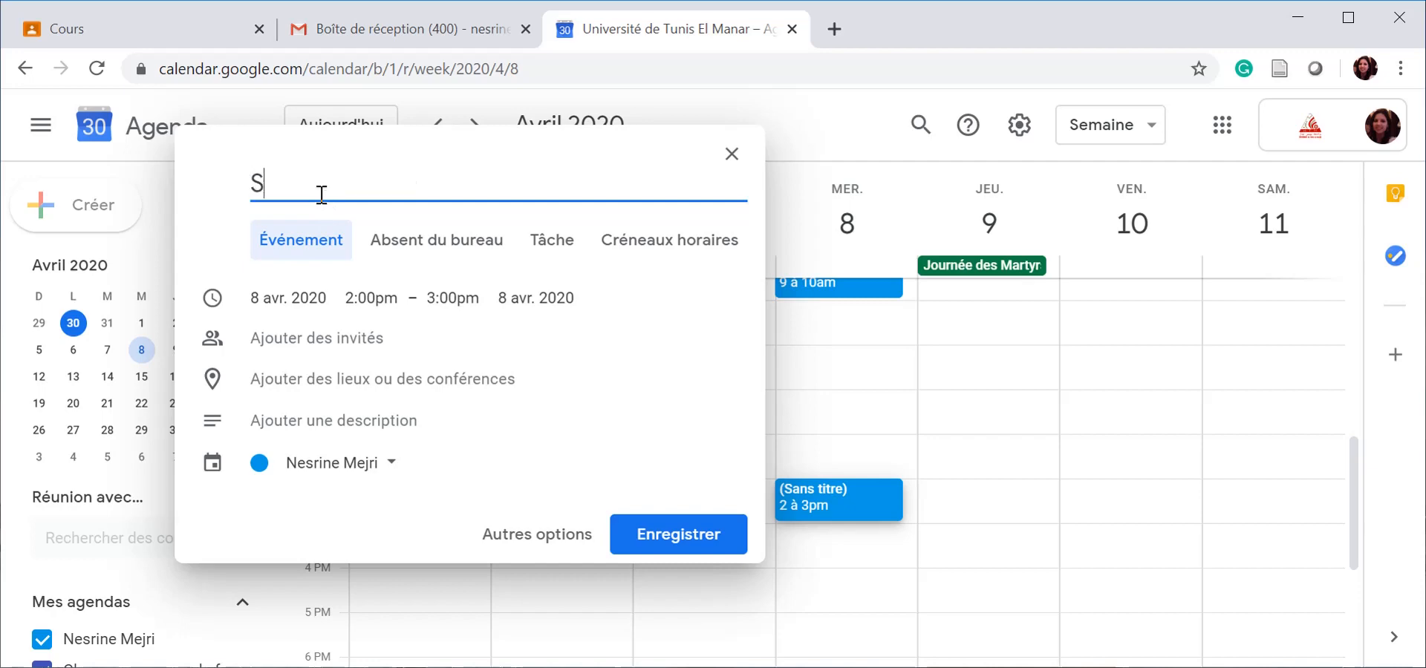
pyautogui.write('éance présentiell')
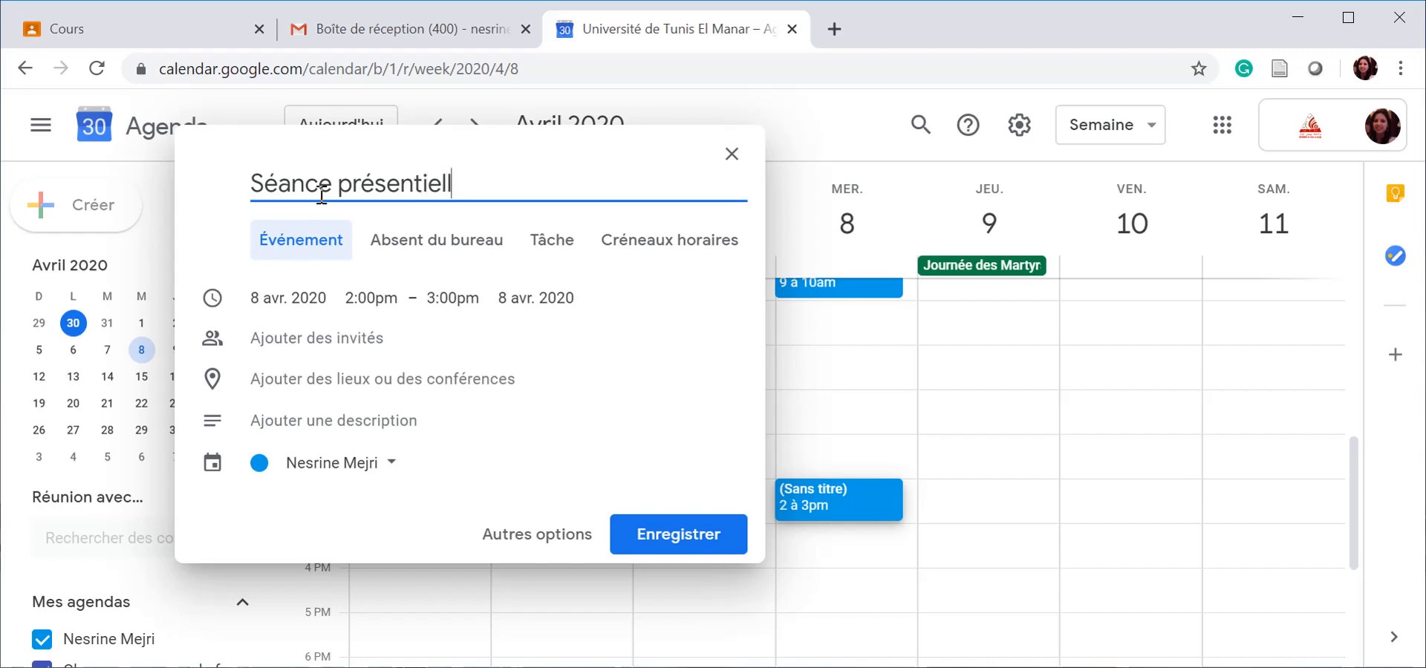
pyautogui.write('e sur le ')
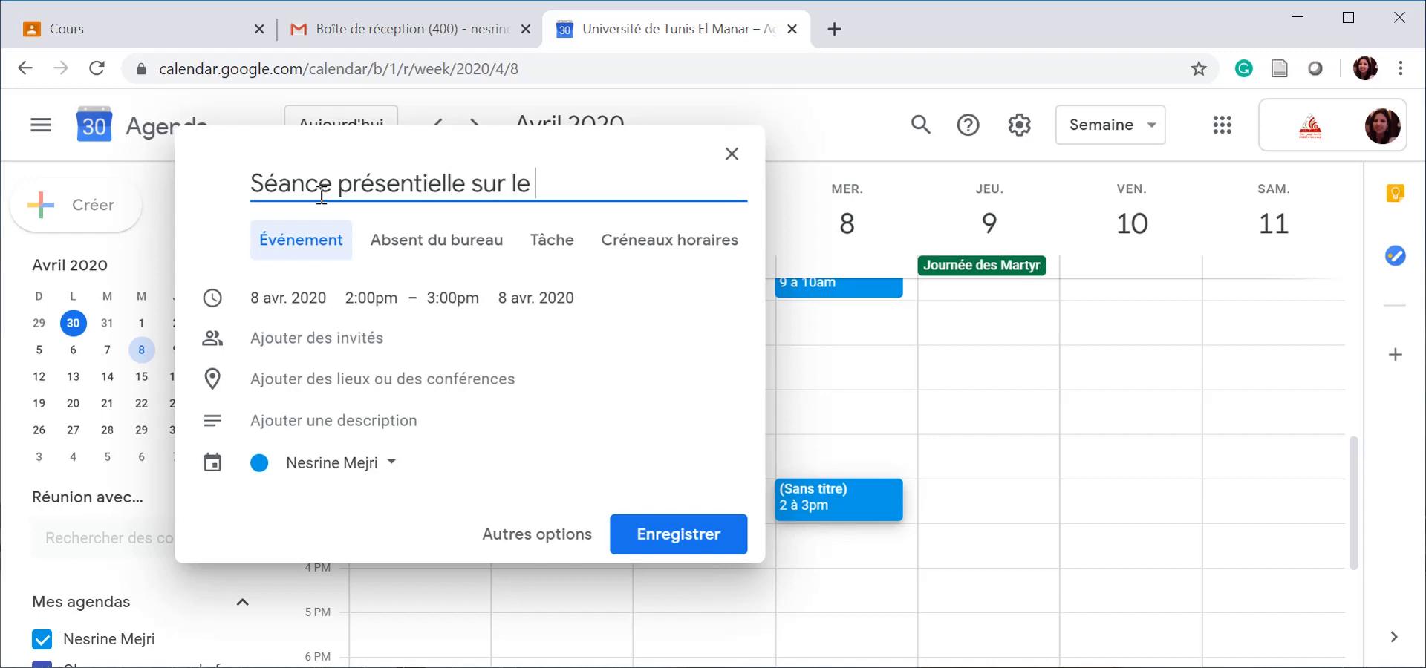
pyautogui.write('thème 1')
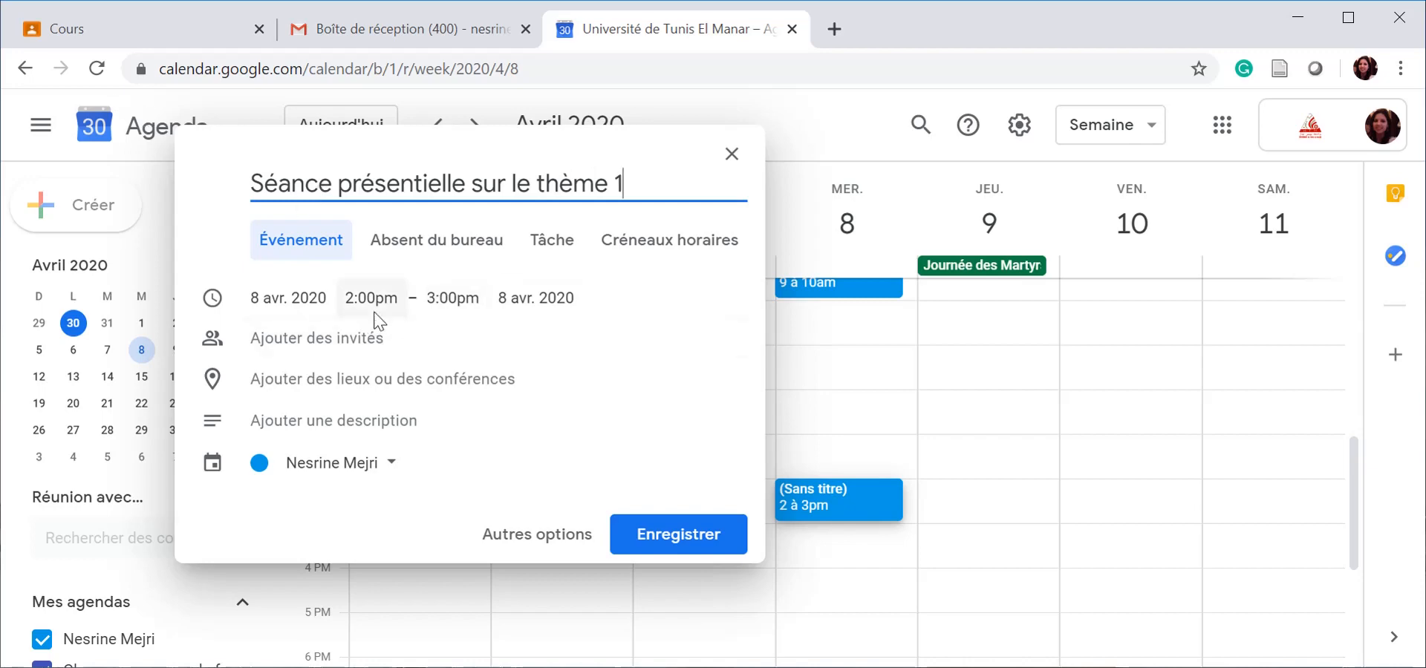
pyautogui.click(447, 303)
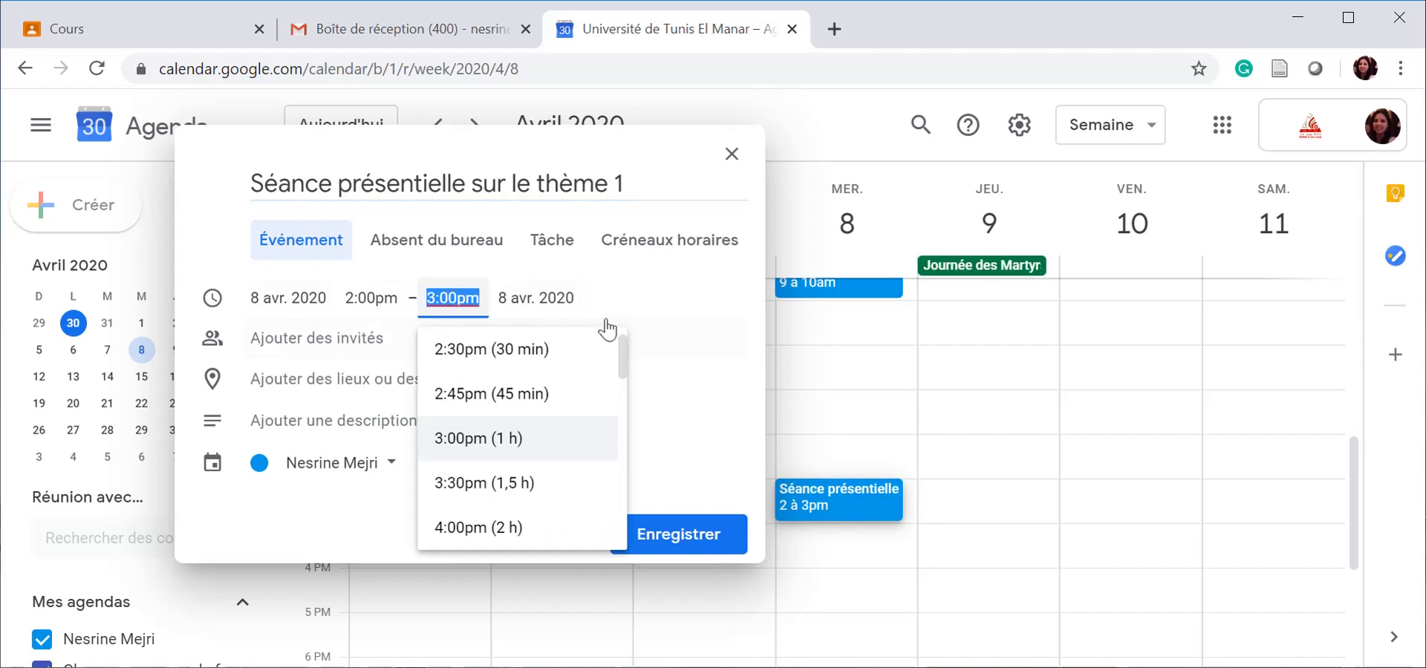
pyautogui.click(670, 323)
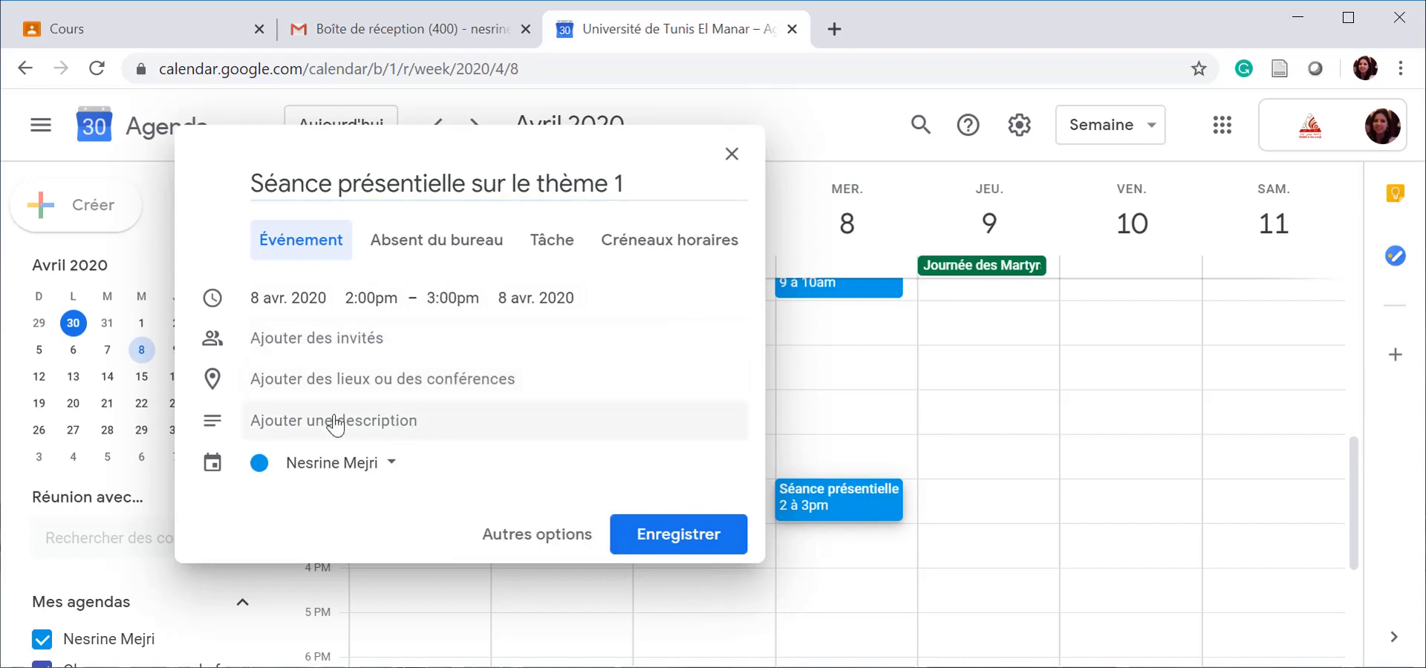
# Step: Add a Hangouts Meet video conference to the event and open the event's full editing options
pyautogui.click(334, 390)
pyautogui.click(334, 444)
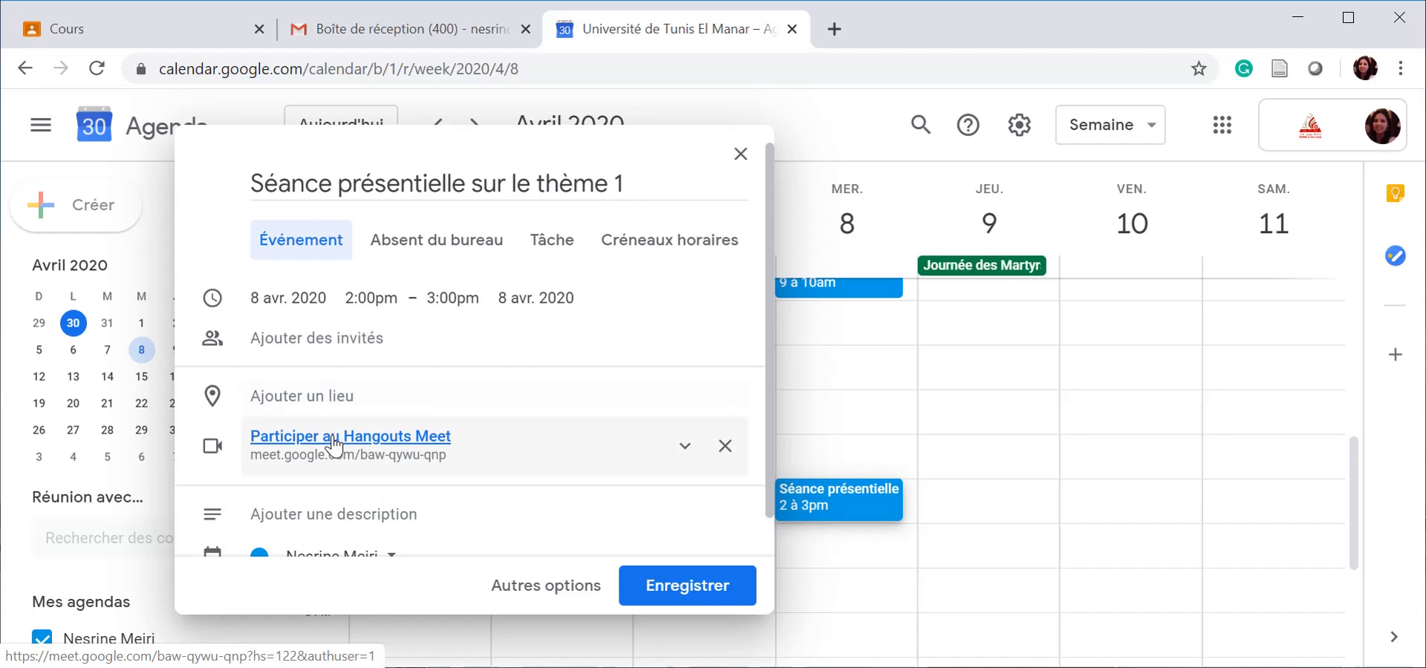
pyautogui.scroll(-1, 334, 443)
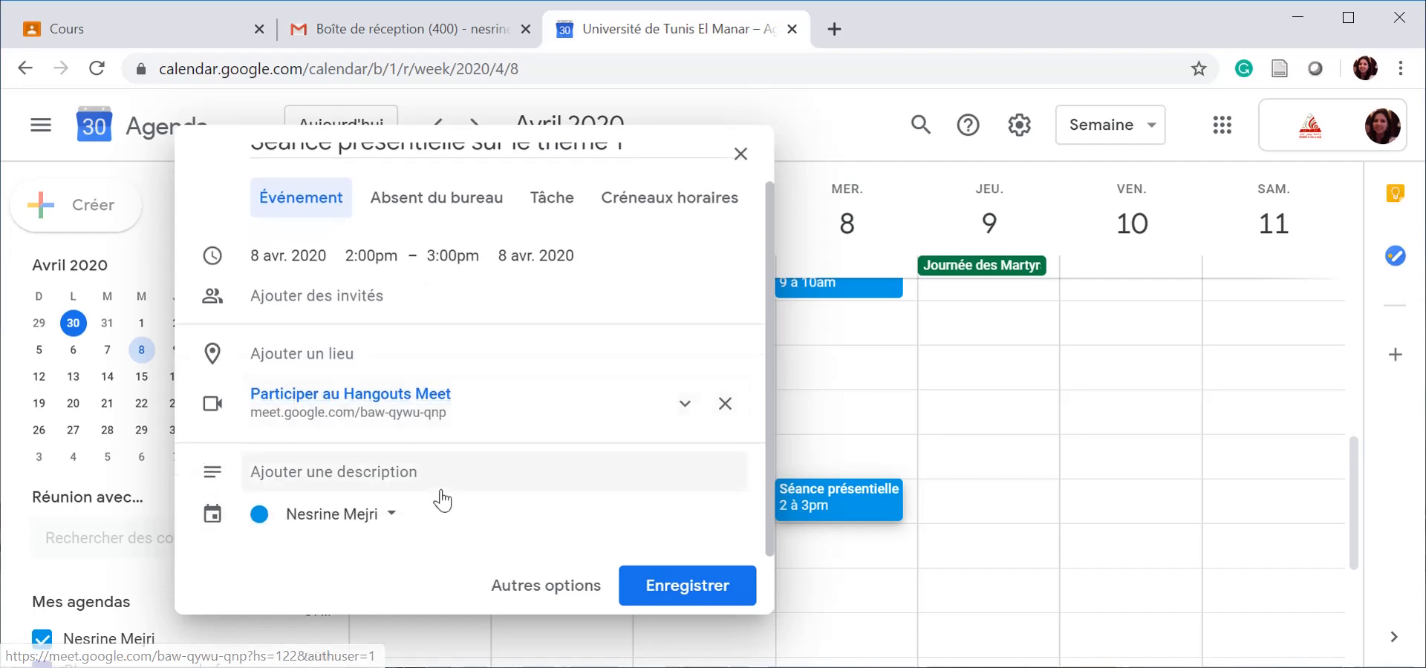
pyautogui.click(557, 594)
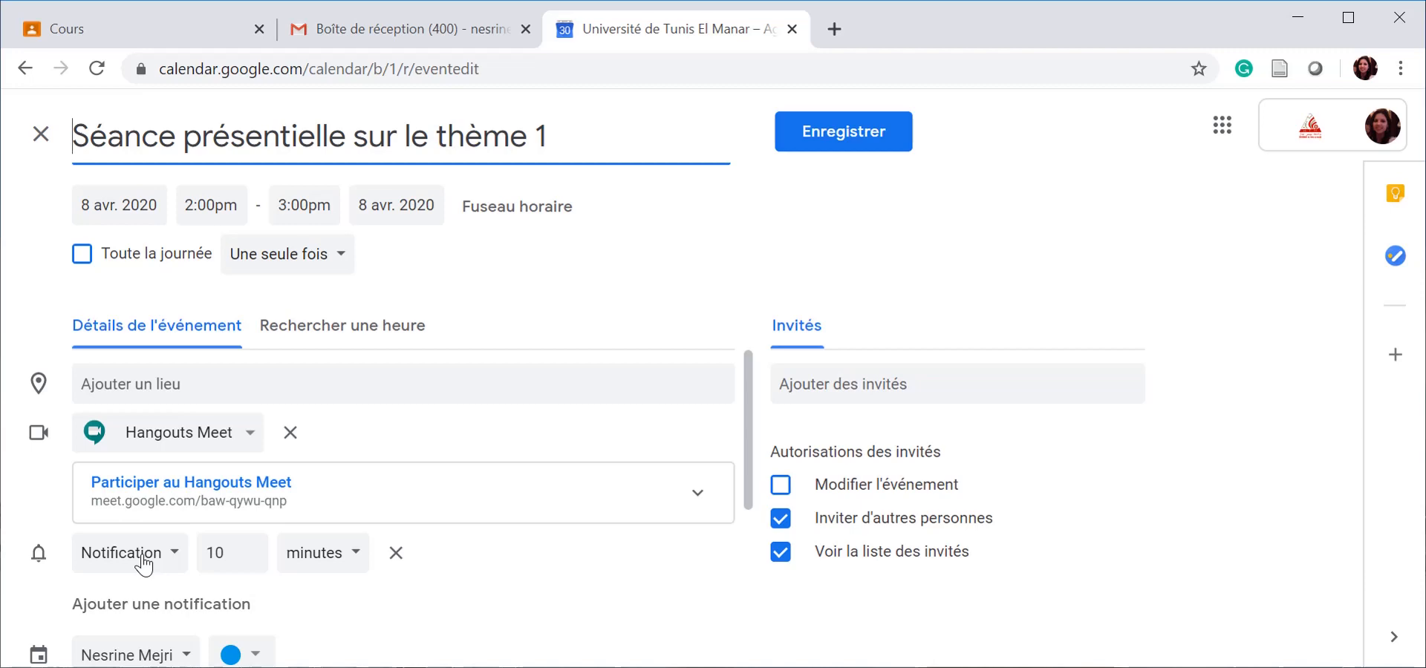
# Step: Set the event's notification to 1 day beforehand
pyautogui.click(227, 556)
pyautogui.press('BackSpace')
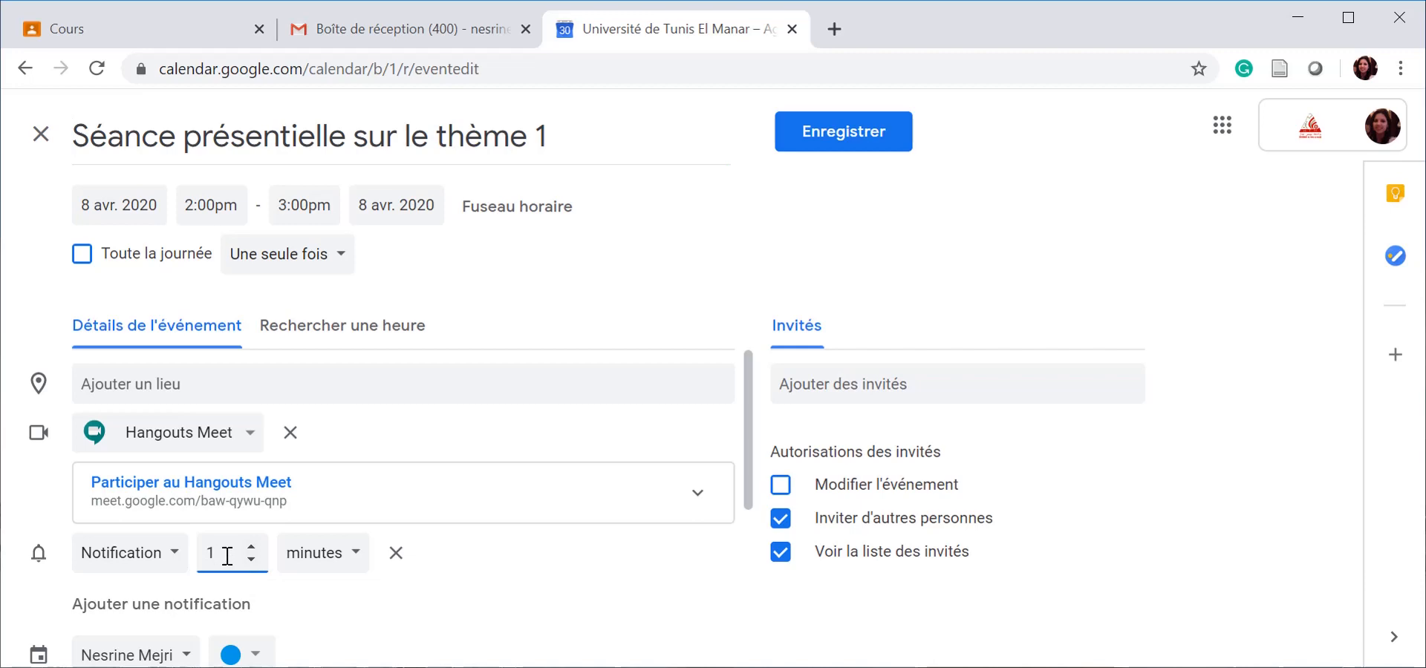
pyautogui.click(342, 571)
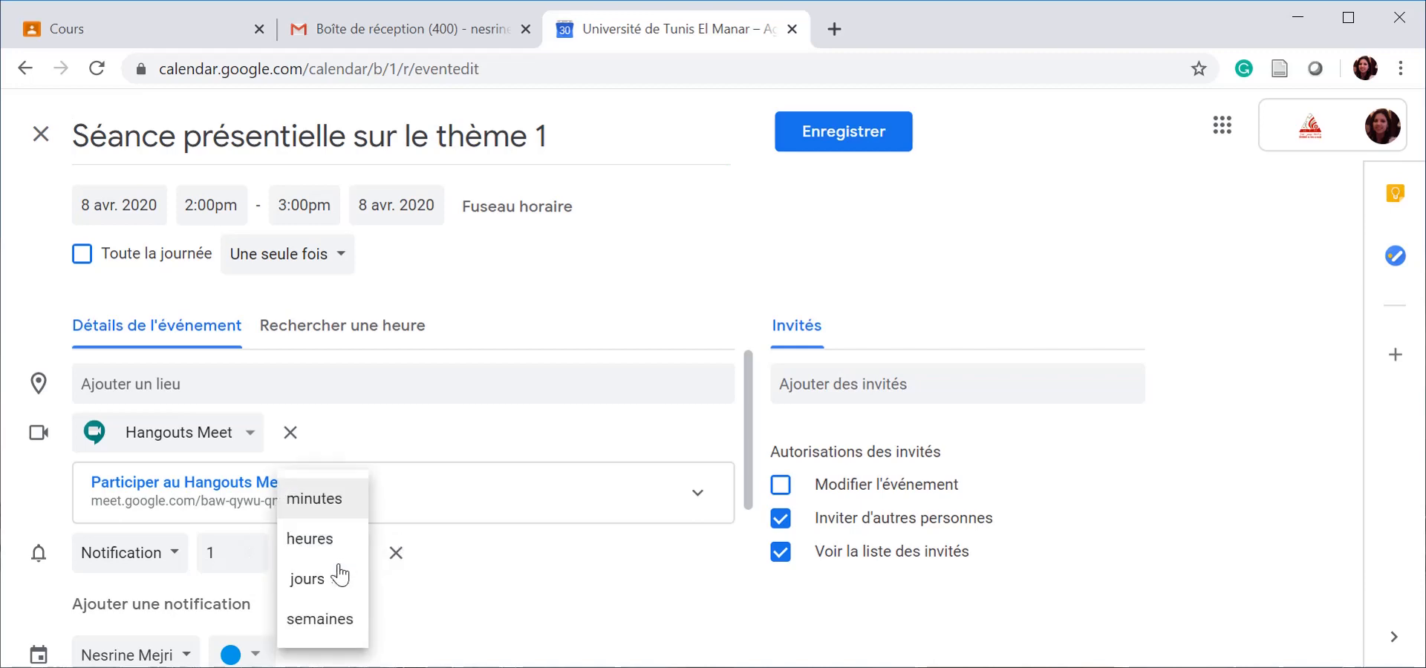
pyautogui.click(323, 579)
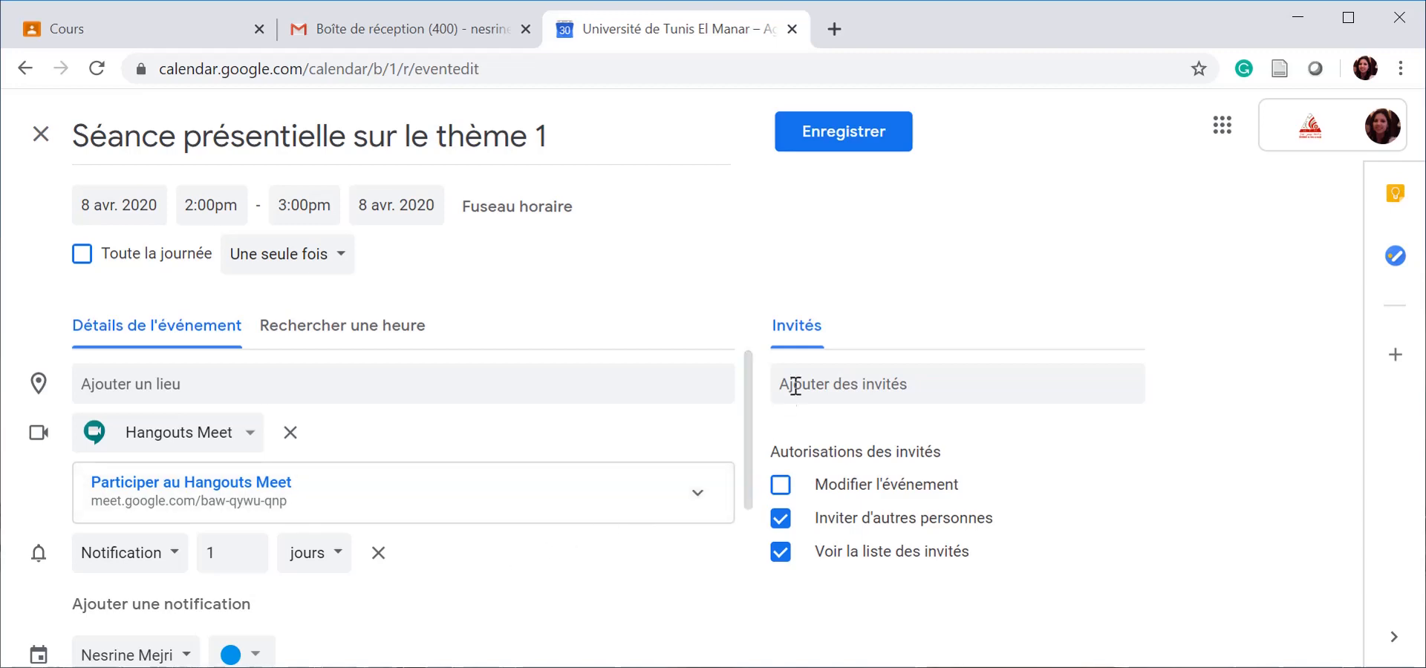
# Step: Remove the guests' permission to invite other people, keeping event modification disallowed
pyautogui.click(847, 377)
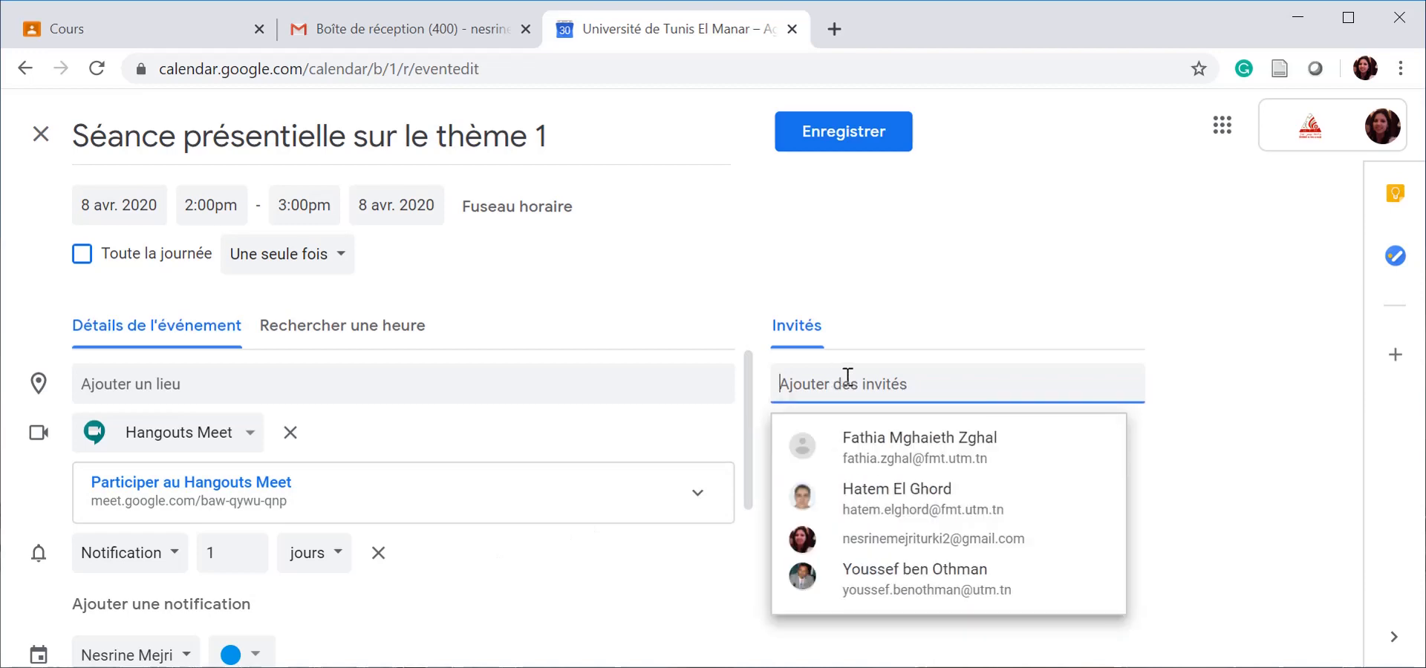
pyautogui.click(1196, 398)
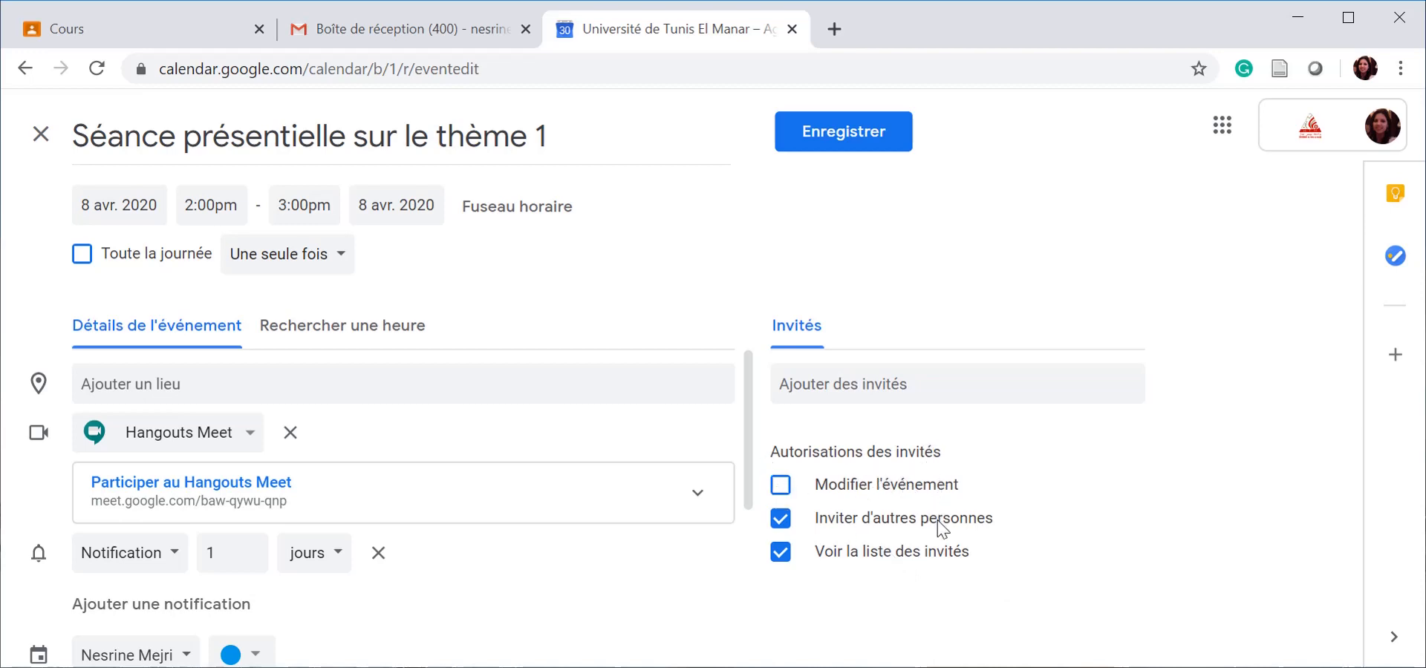
pyautogui.click(779, 495)
pyautogui.click(780, 496)
pyautogui.click(786, 523)
pyautogui.scroll(-4, 223, 583)
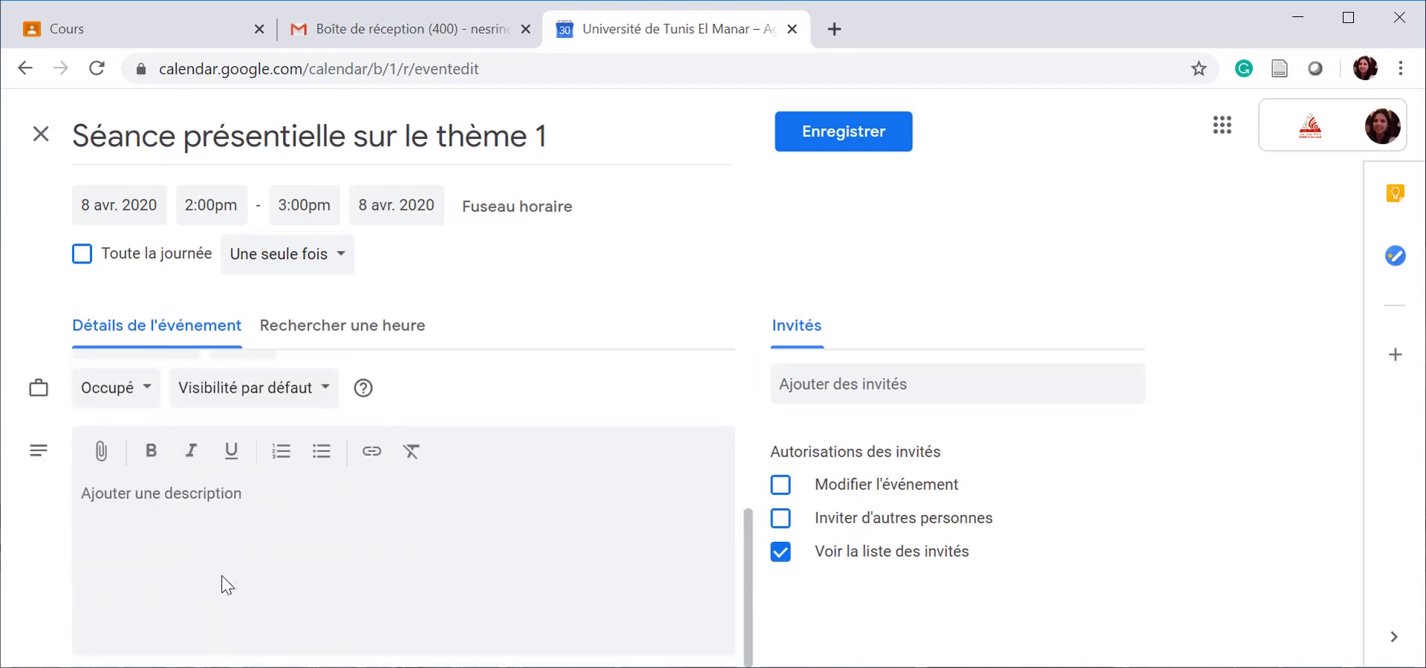
# Step: Enter the event description "On va discuter des points confus du thème 1. Préparez vos question?" and save the event
pyautogui.click(188, 511)
pyautogui.write('On va discuter des p')
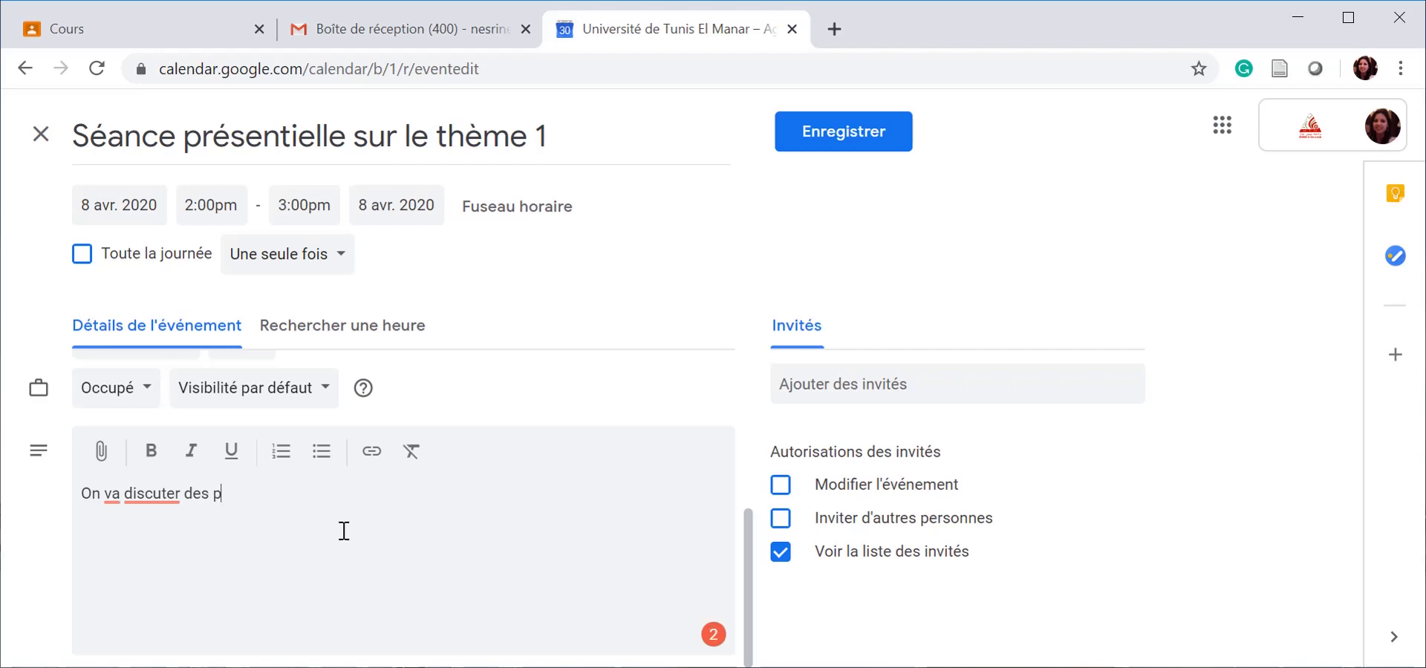
pyautogui.write('ints')
pyautogui.press('BackSpace')
pyautogui.press('BackSpace')
pyautogui.press('BackSpace')
pyautogui.press('BackSpace')
pyautogui.write('oints confus ')
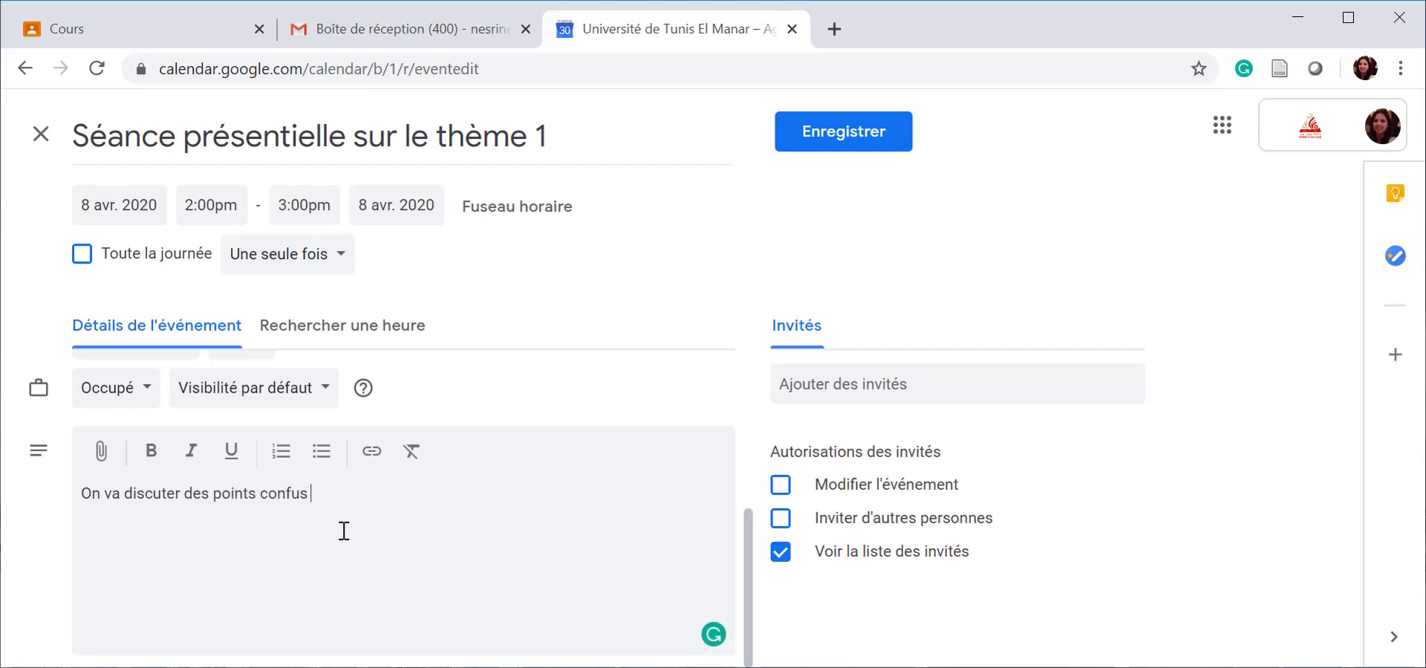
pyautogui.write('du thème 1. Préparez vos q')
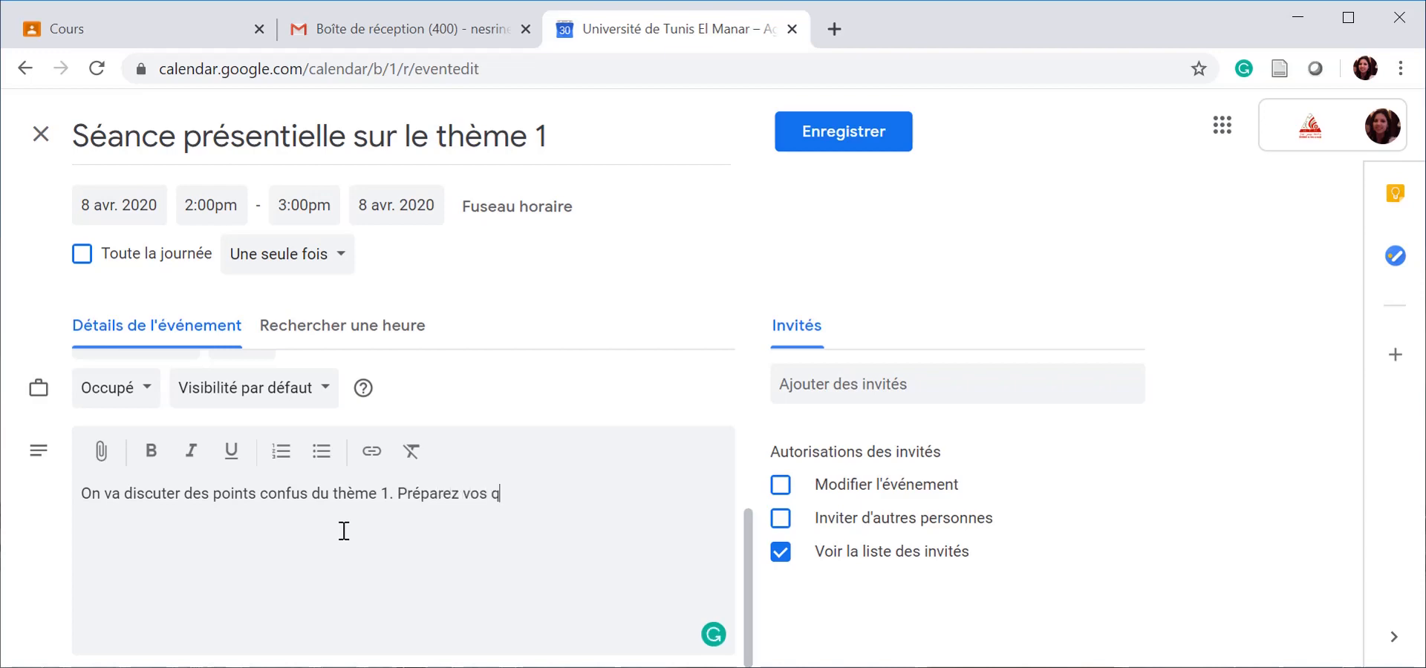
pyautogui.write('uestion?')
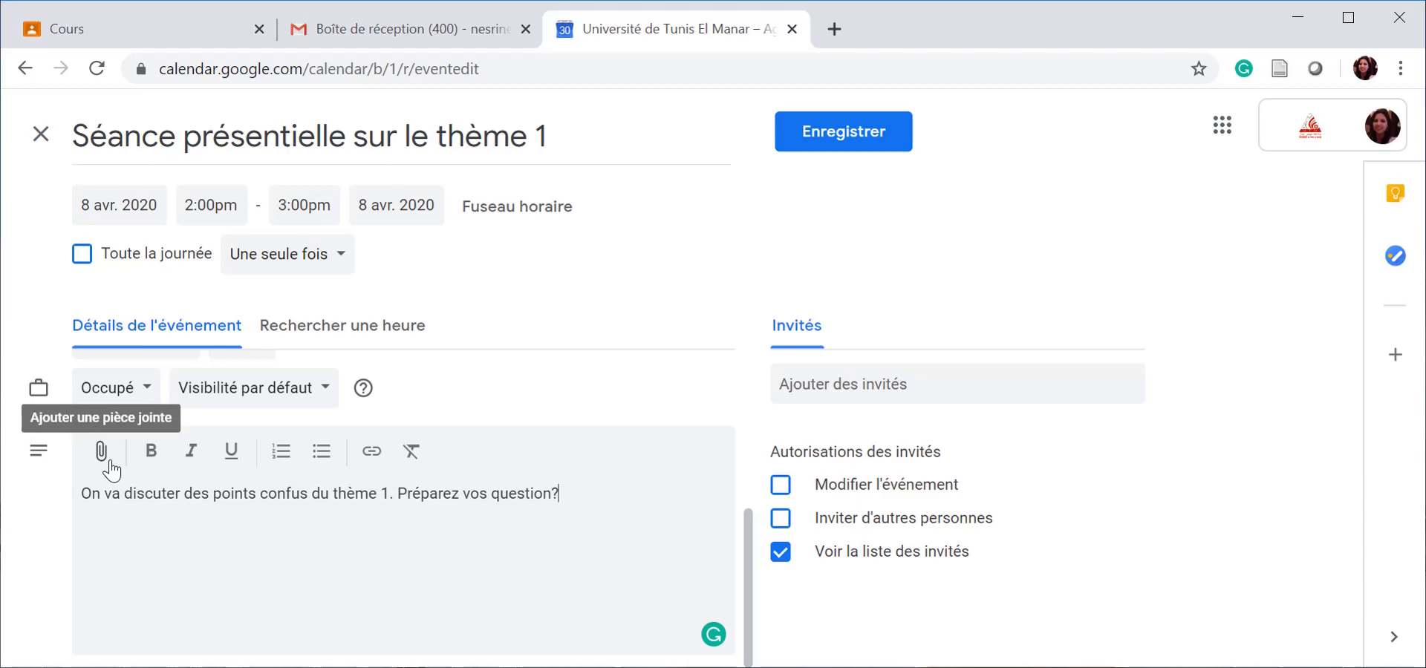
pyautogui.scroll(5, 461, 524)
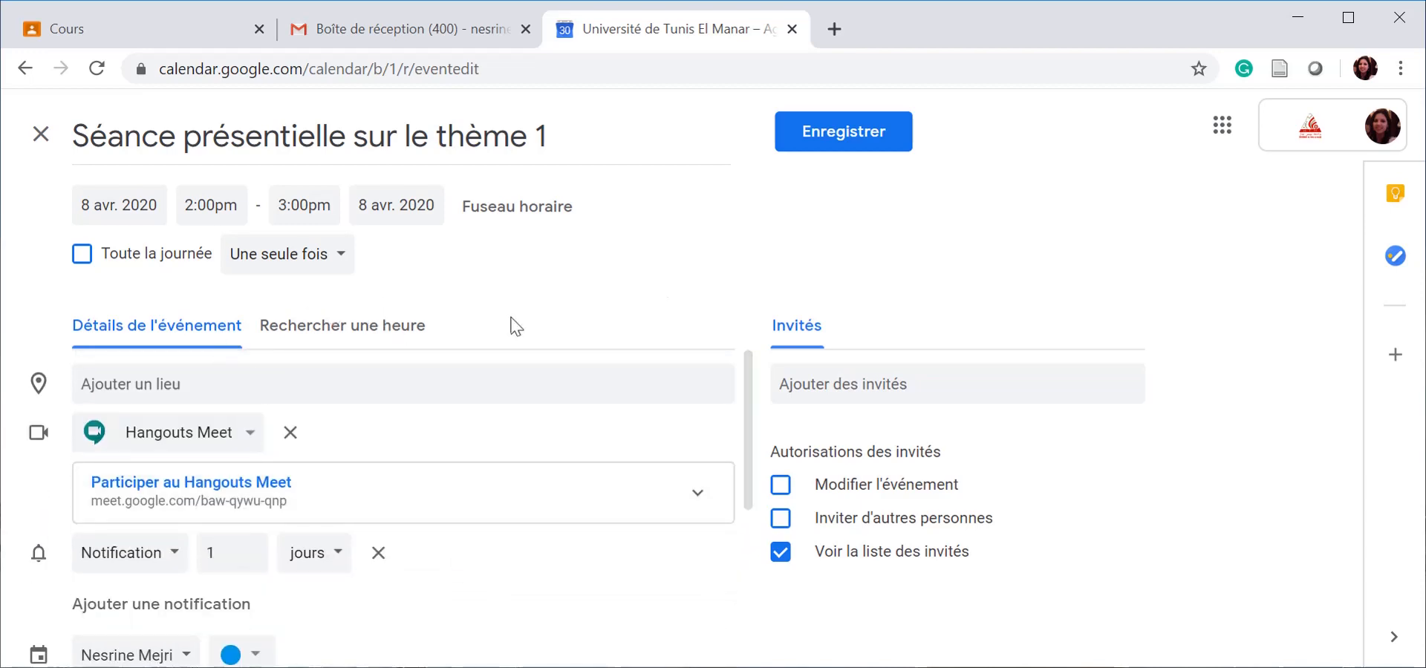
pyautogui.click(825, 146)
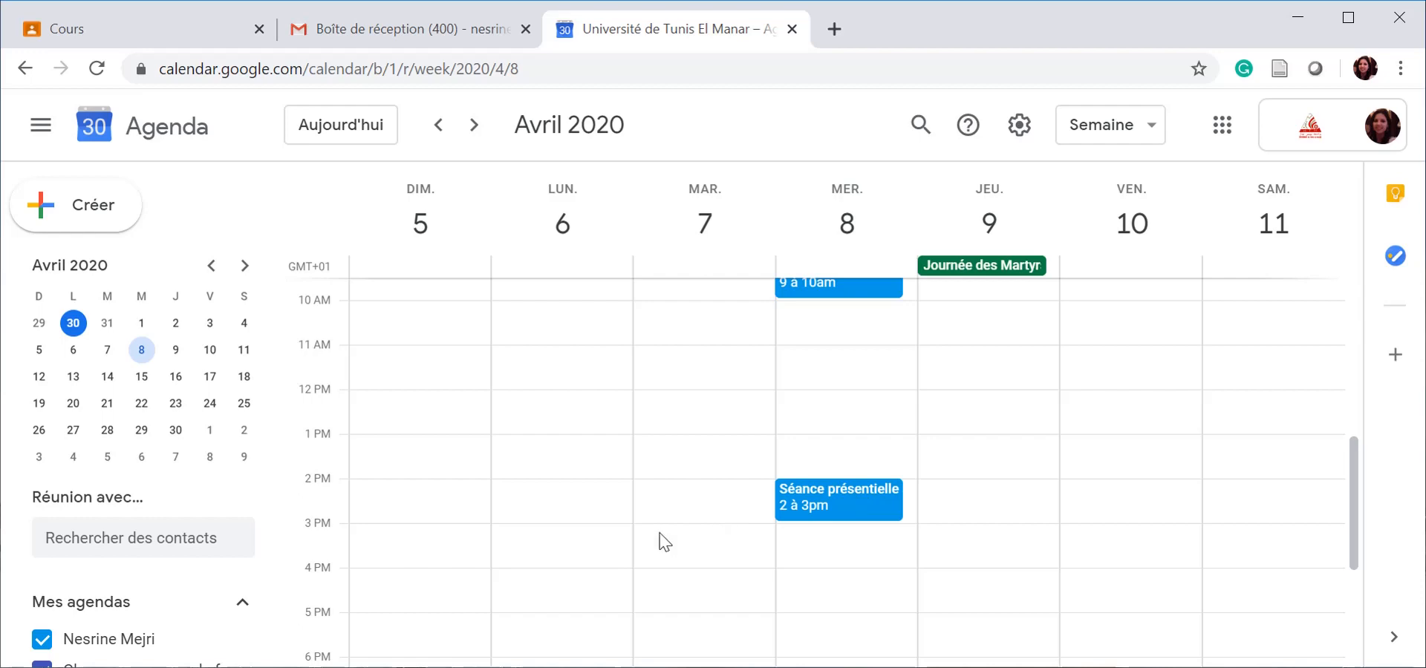
# Step: Switch to Gmail and open the Google Agenda notification email for "Google Classroom pour l'EAD" at its Hangouts Meet connection details
pyautogui.click(361, 33)
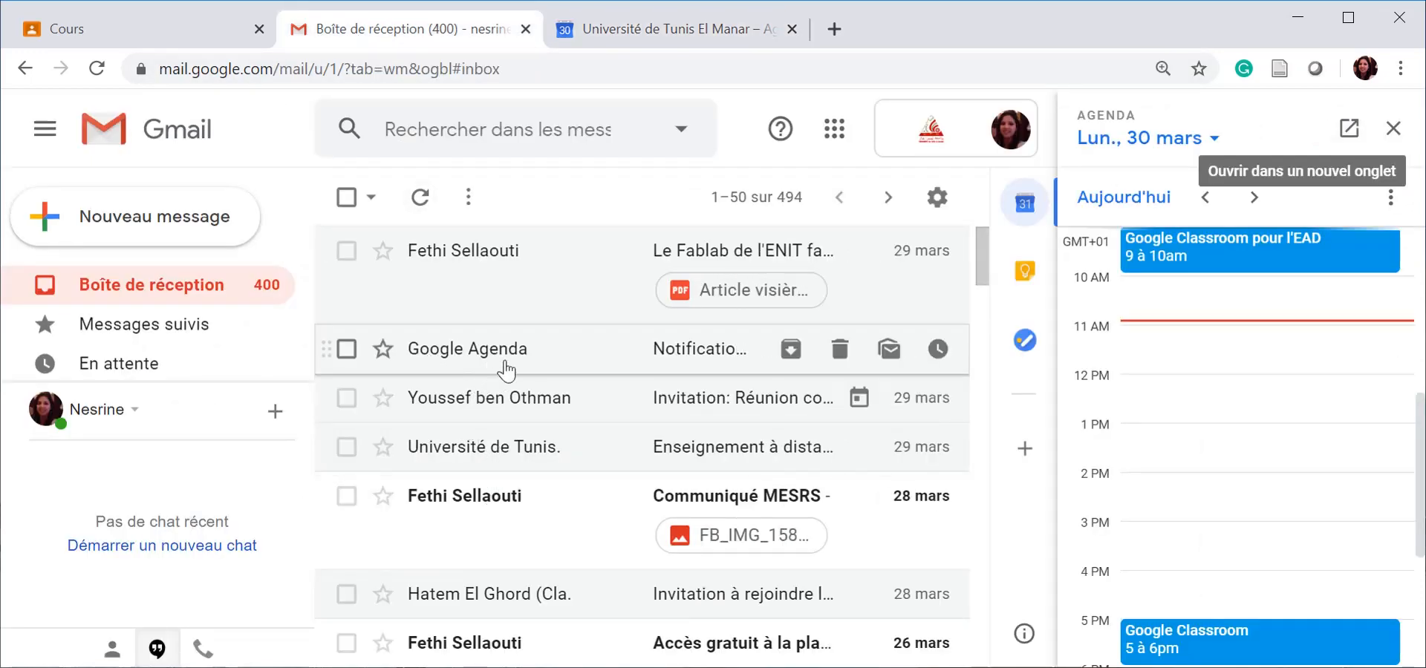
pyautogui.click(698, 358)
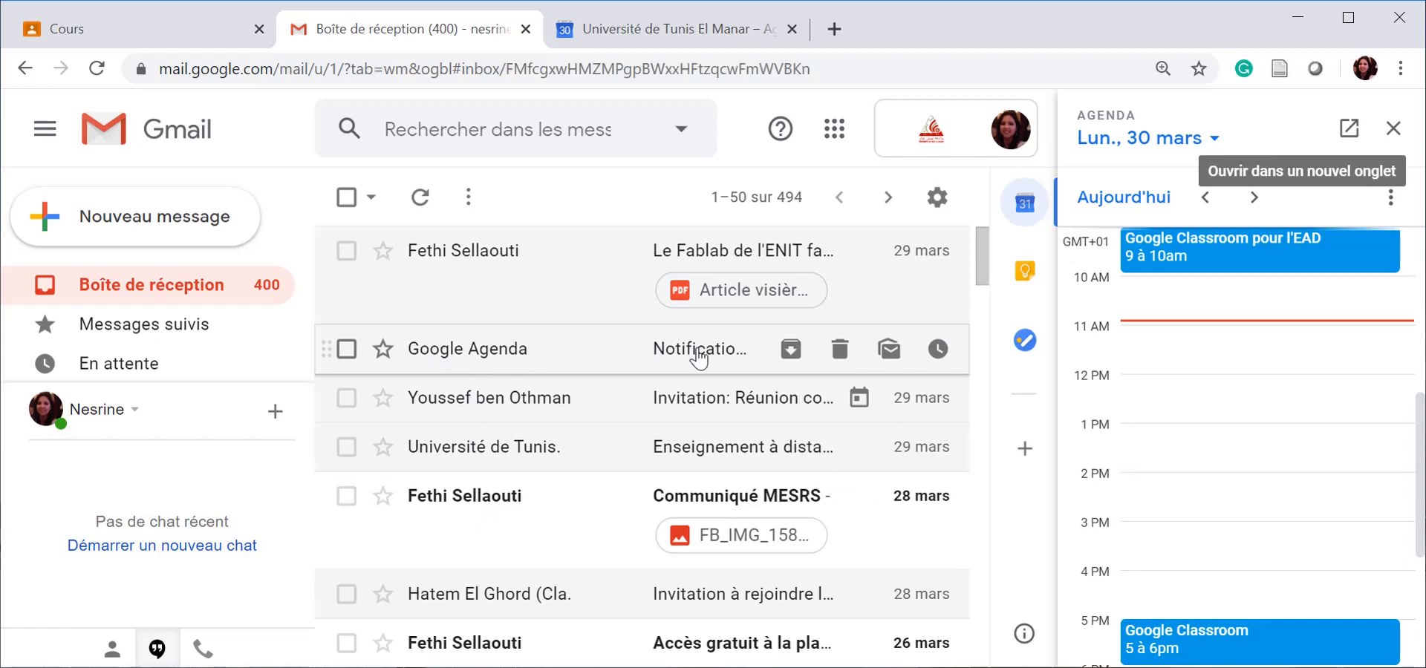
pyautogui.scroll(-5, 724, 468)
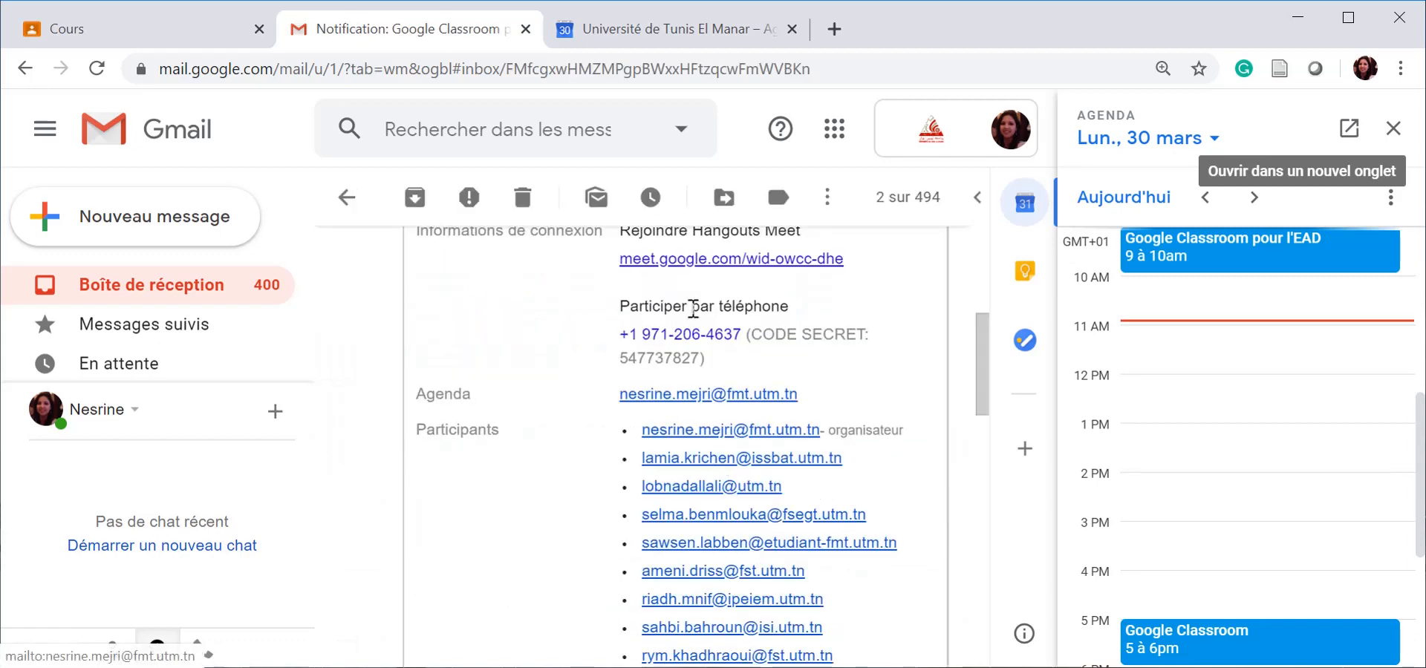
pyautogui.scroll(3, 701, 460)
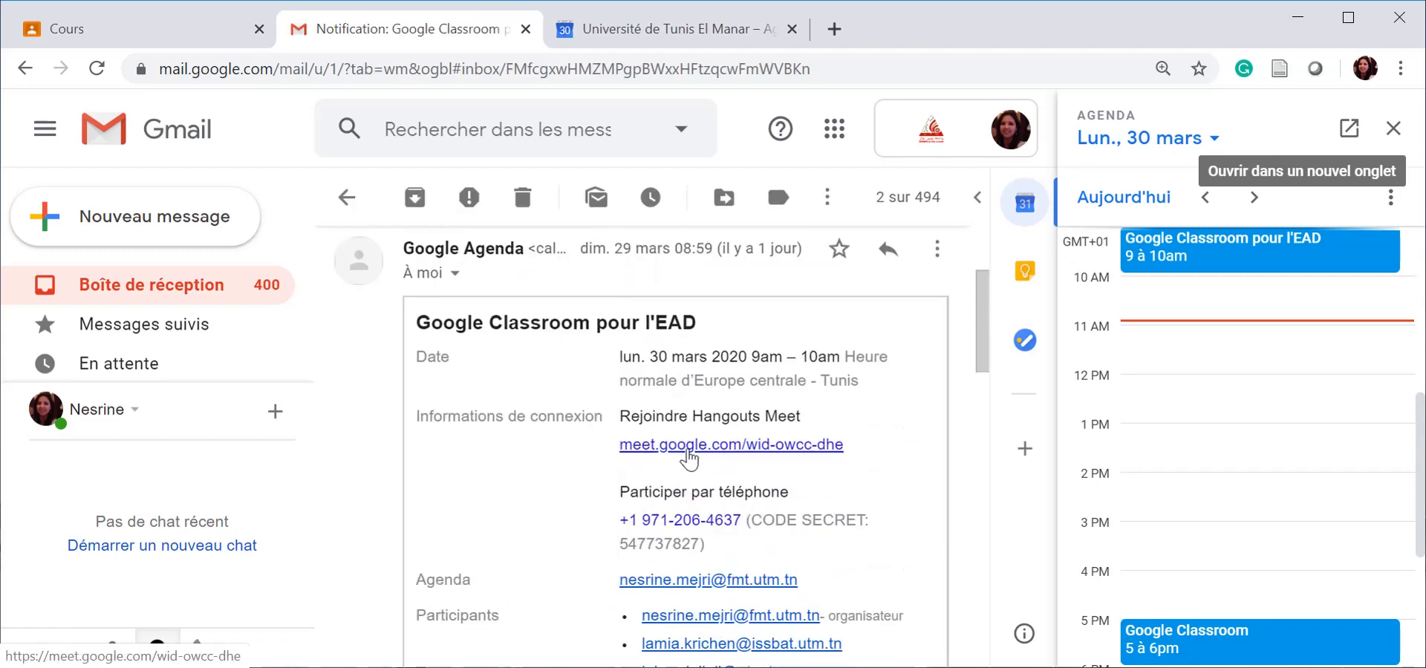
# Step: Follow the email's Hangouts Meet link and join the meeting with the camera turned off
pyautogui.click(687, 451)
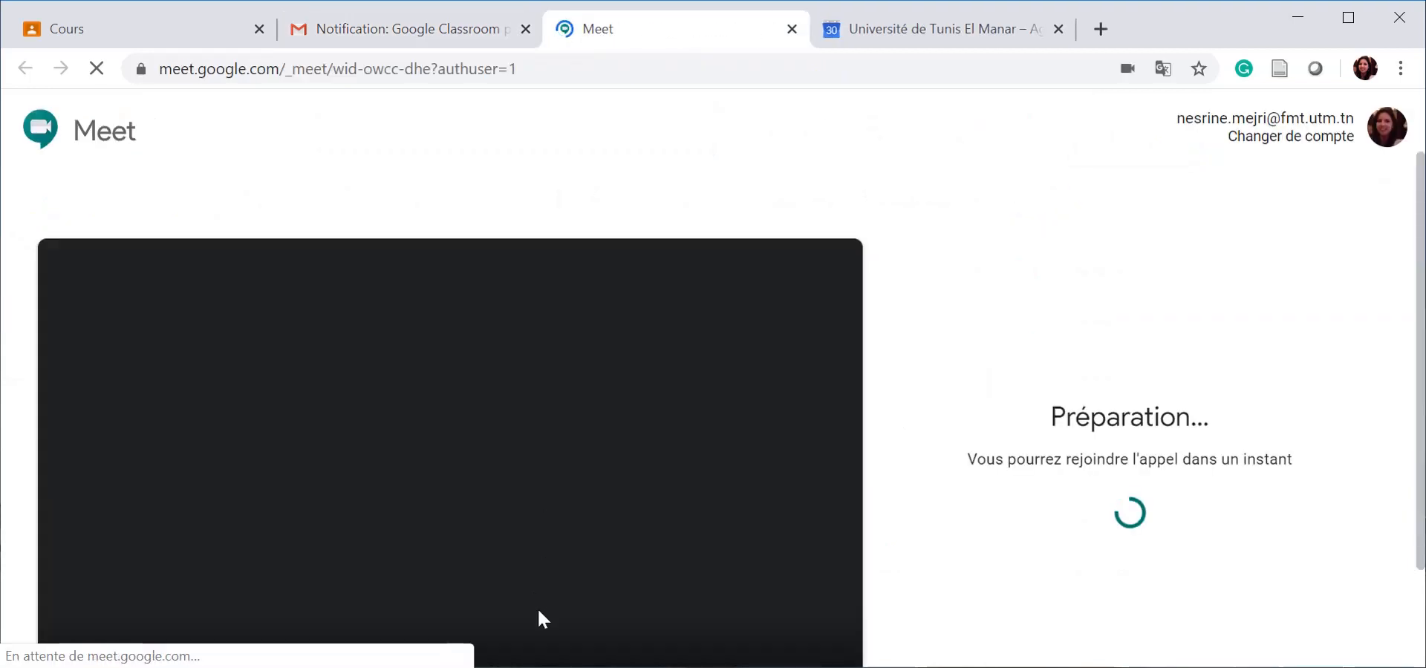
pyautogui.click(496, 640)
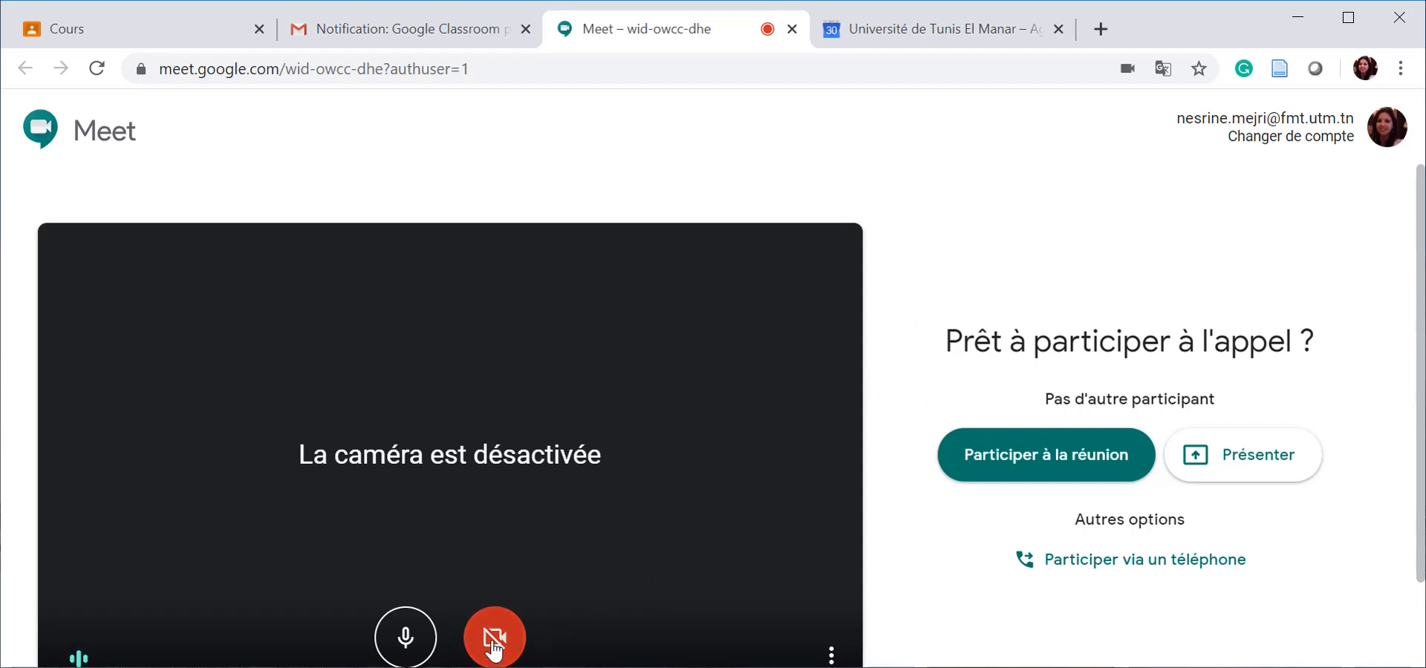
pyautogui.click(992, 468)
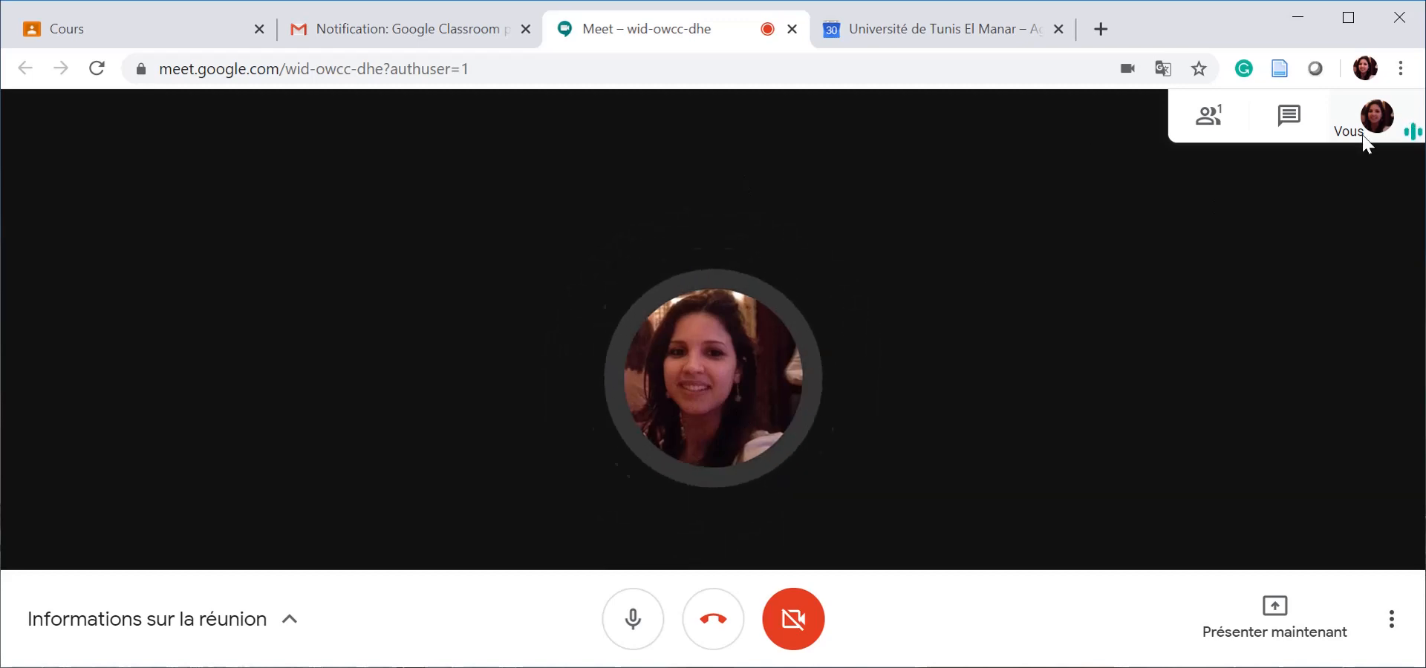
# Step: View the meeting's participant list and its chat, then return to the full call view
pyautogui.click(1204, 124)
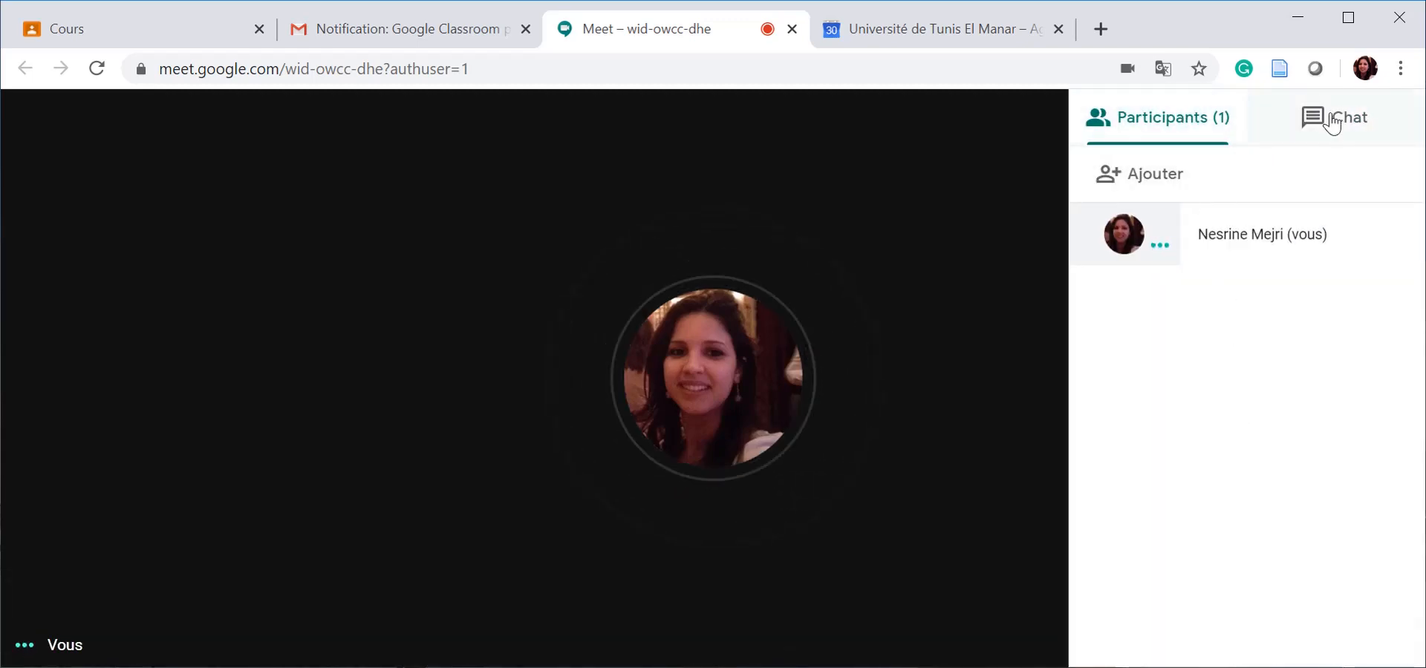
pyautogui.click(1326, 135)
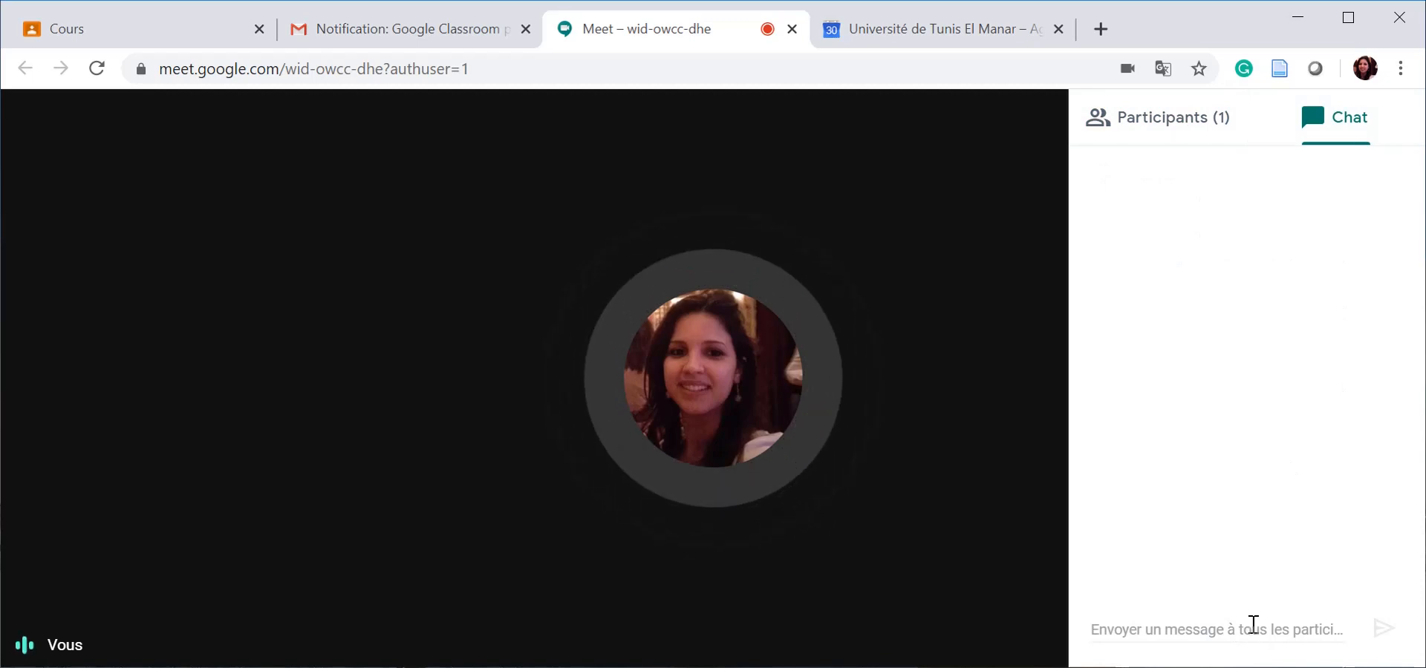
pyautogui.click(921, 475)
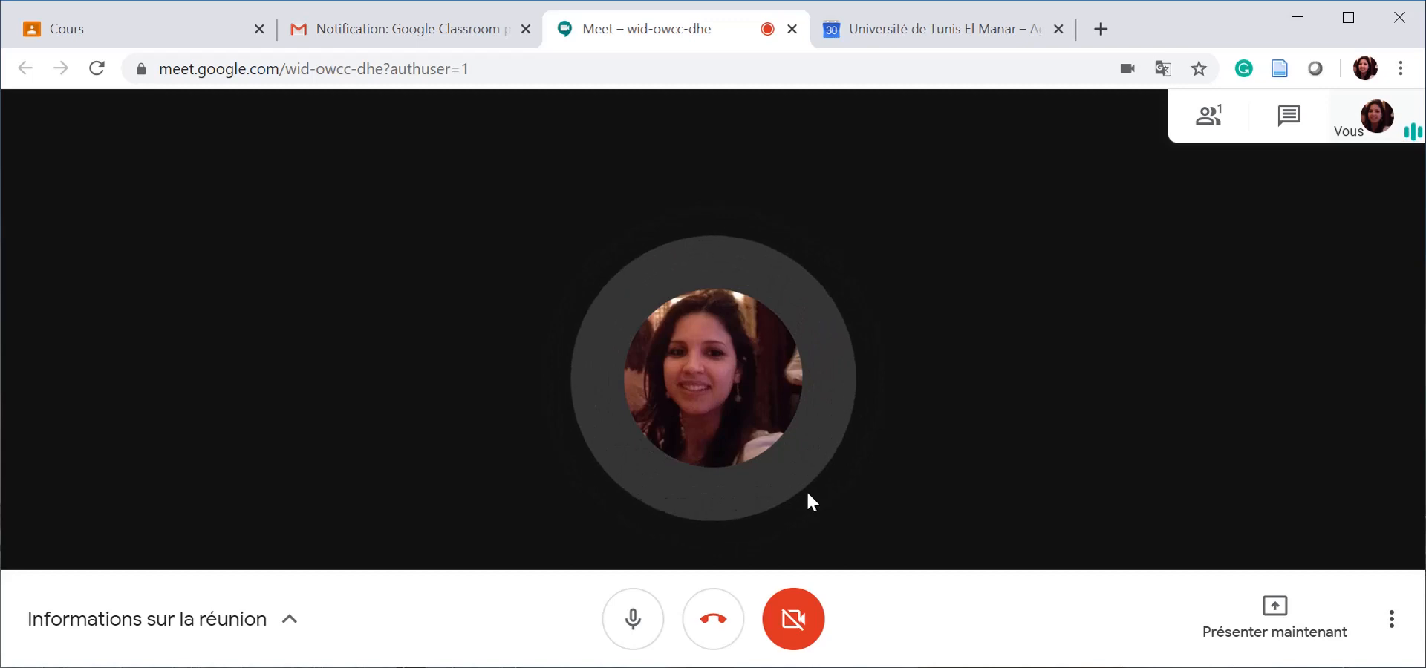
# Step: Present the entire screen to the other meeting participants
pyautogui.click(1269, 624)
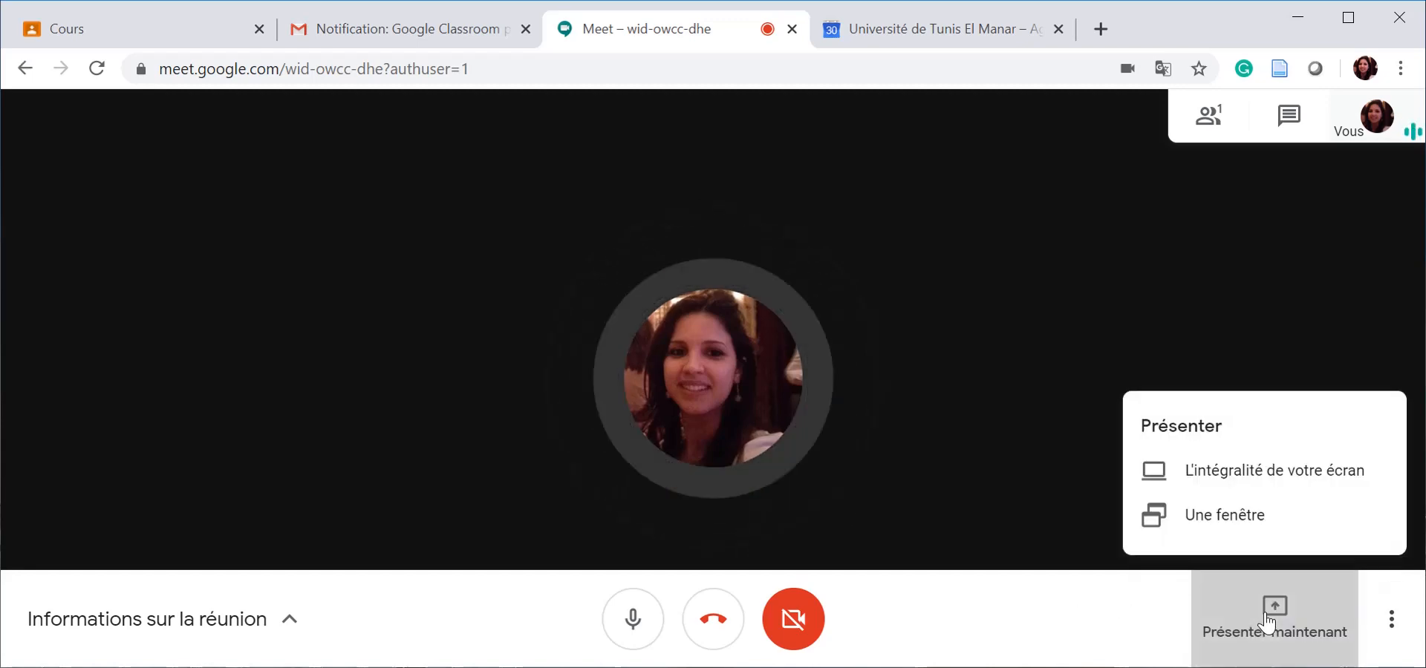
pyautogui.click(1219, 483)
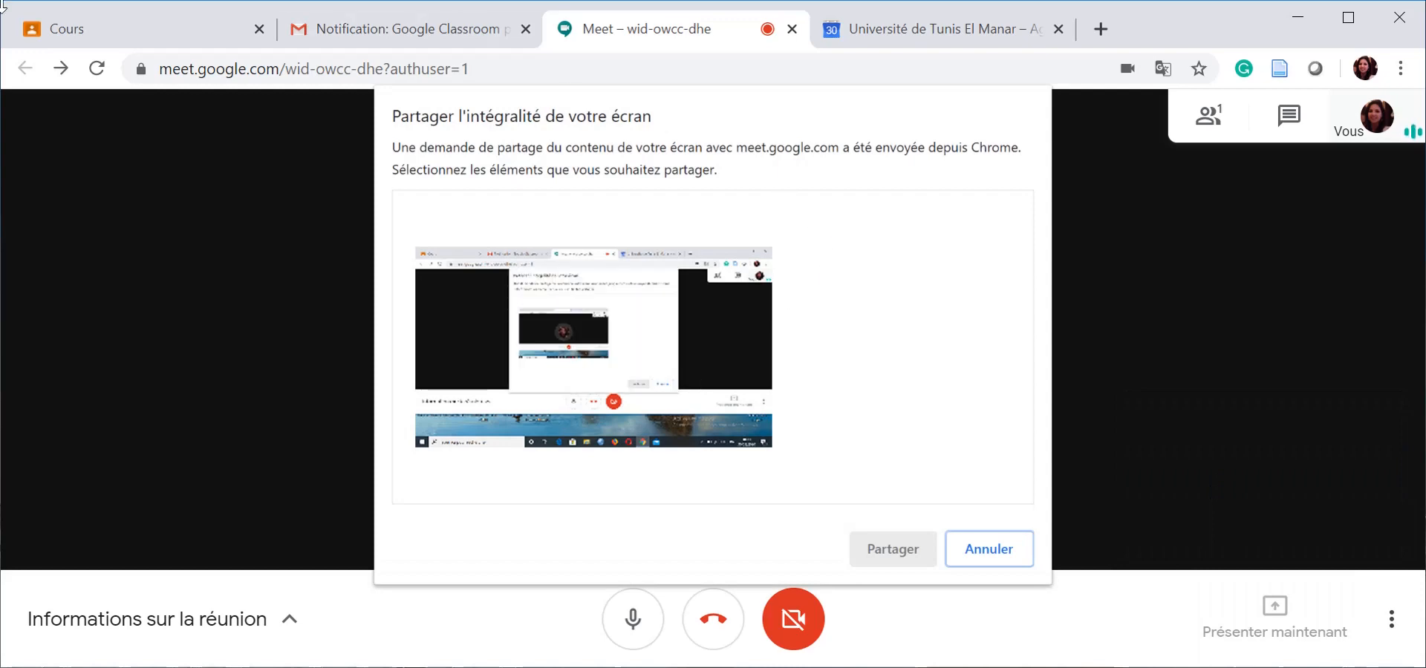
pyautogui.click(663, 399)
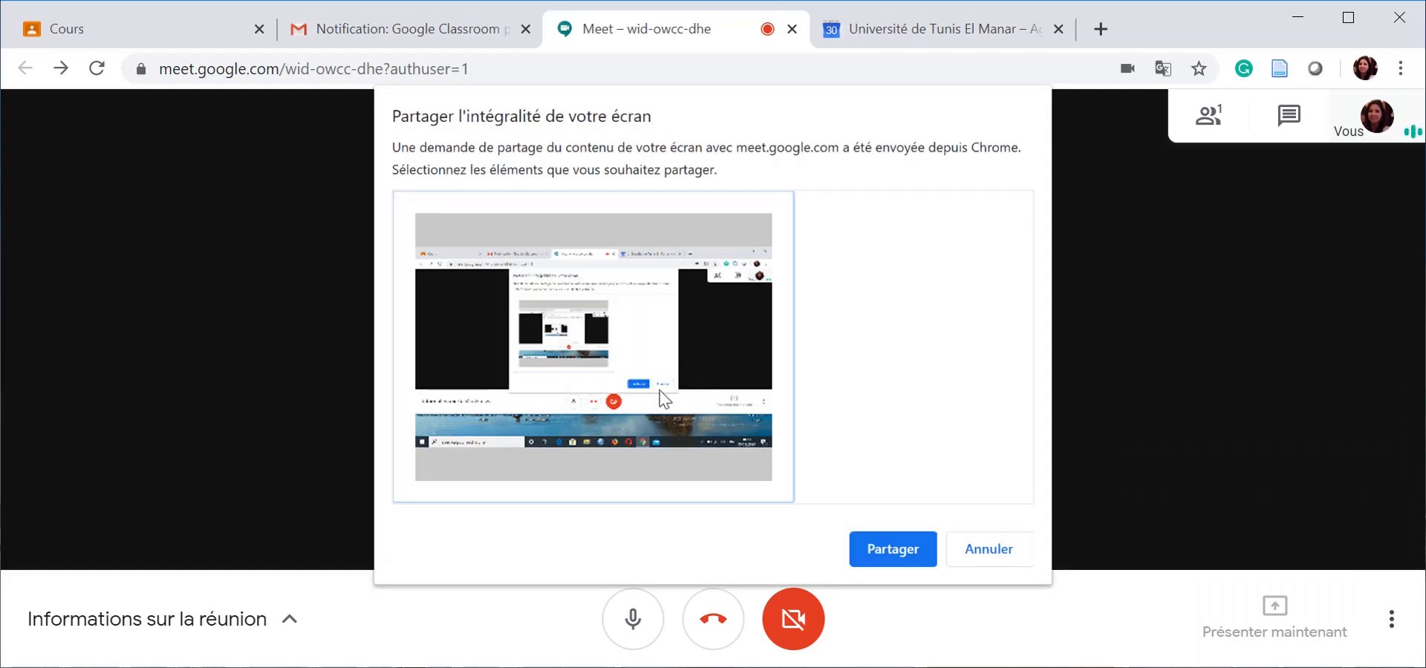
pyautogui.click(882, 553)
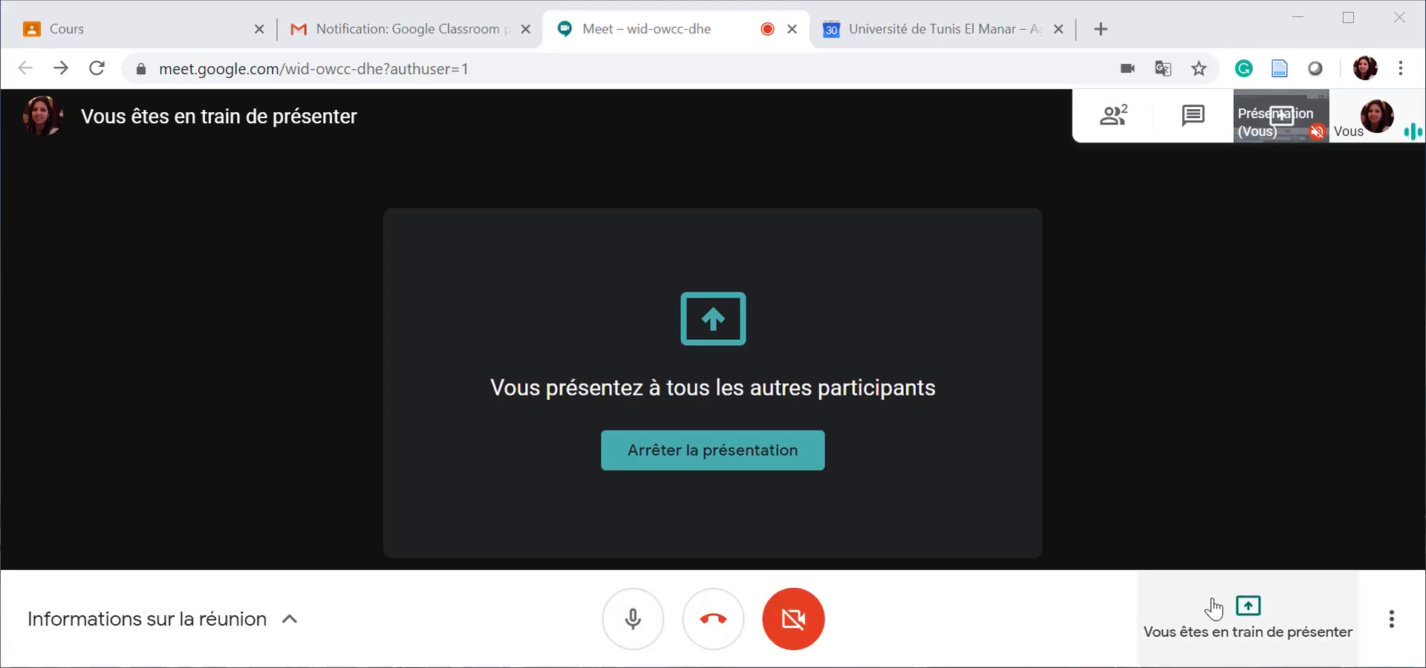
# Step: Stop presenting the screen and leave the meeting
pyautogui.click(1254, 609)
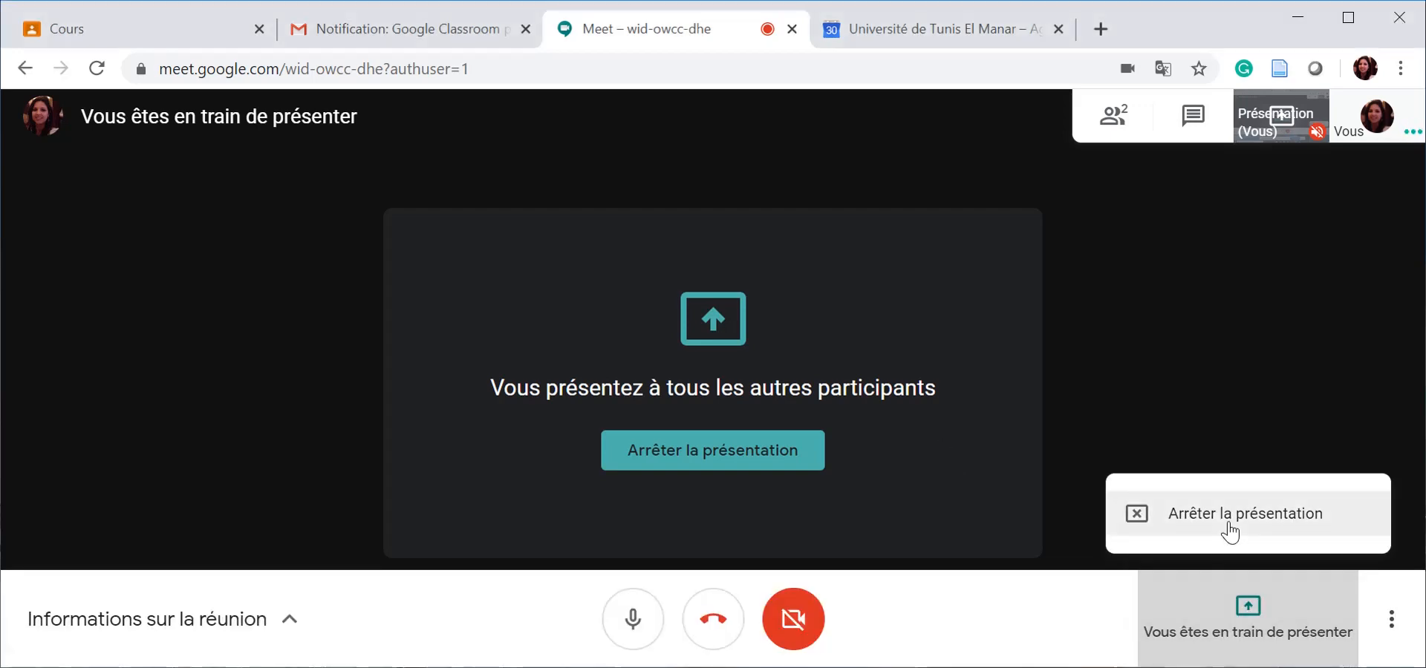
pyautogui.click(1229, 531)
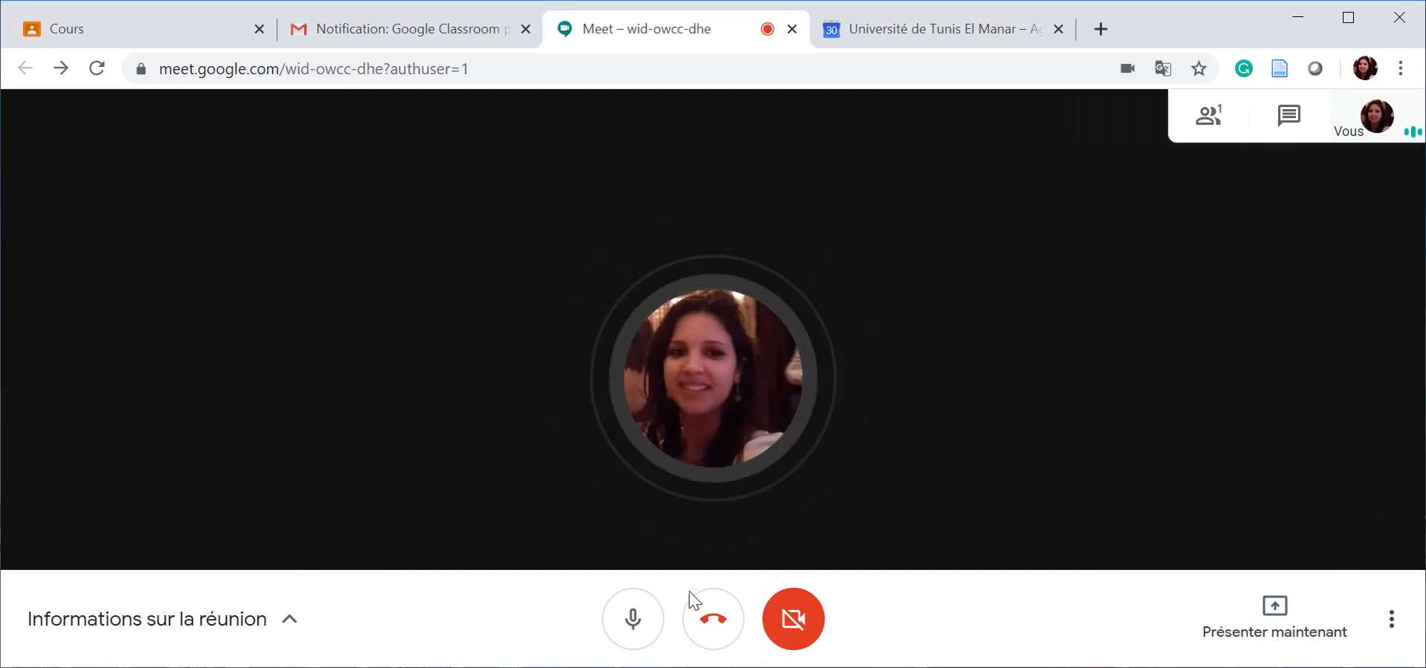
pyautogui.click(735, 623)
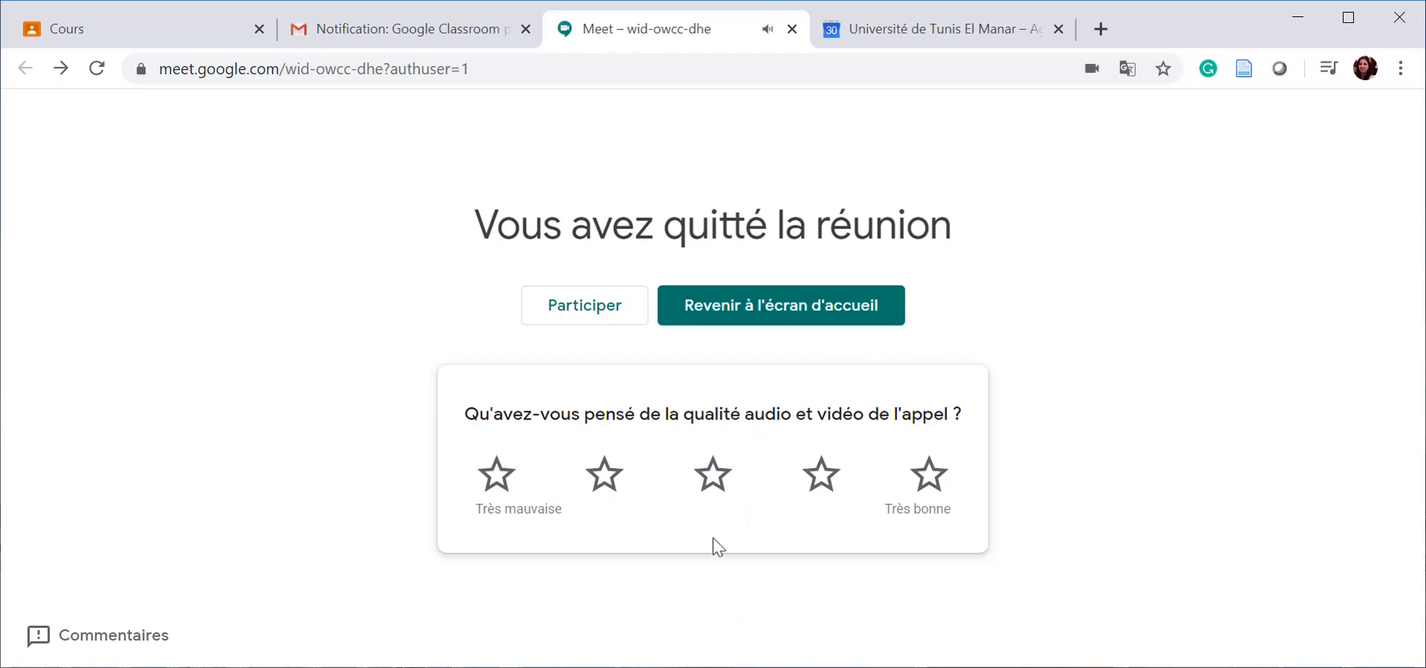